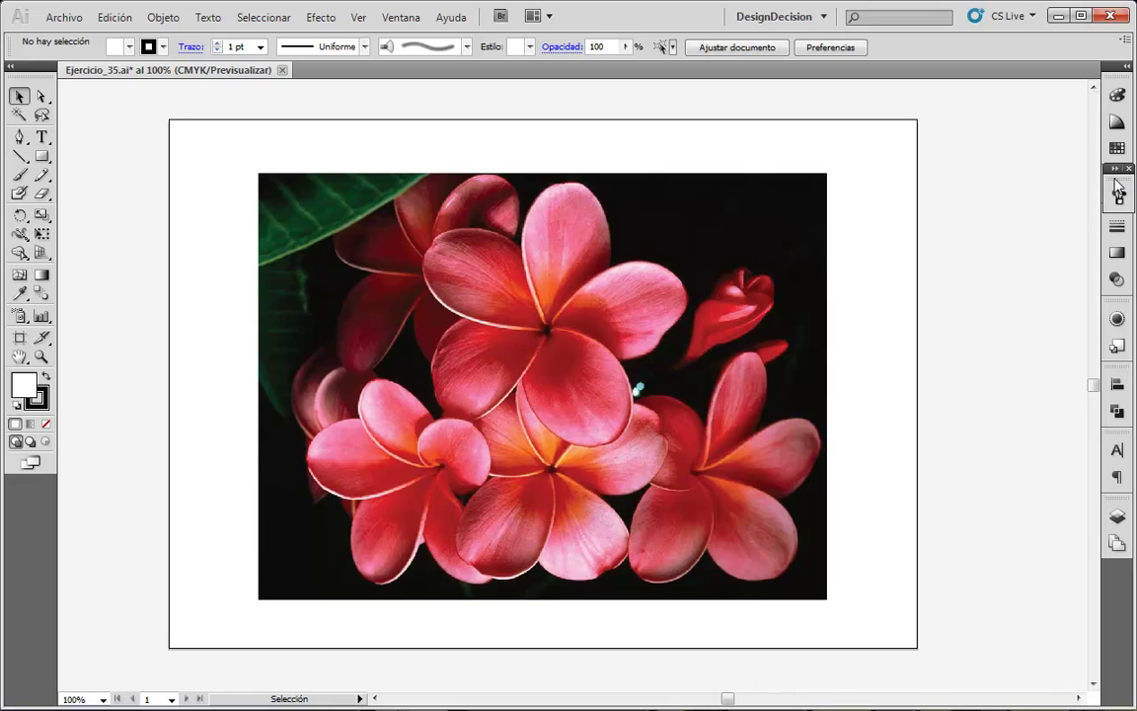
Open the Bristle Brush Library from the Brushes panel's brush libraries
left_click_drag(1118, 185, 1033, 188)
left_click(1030, 190)
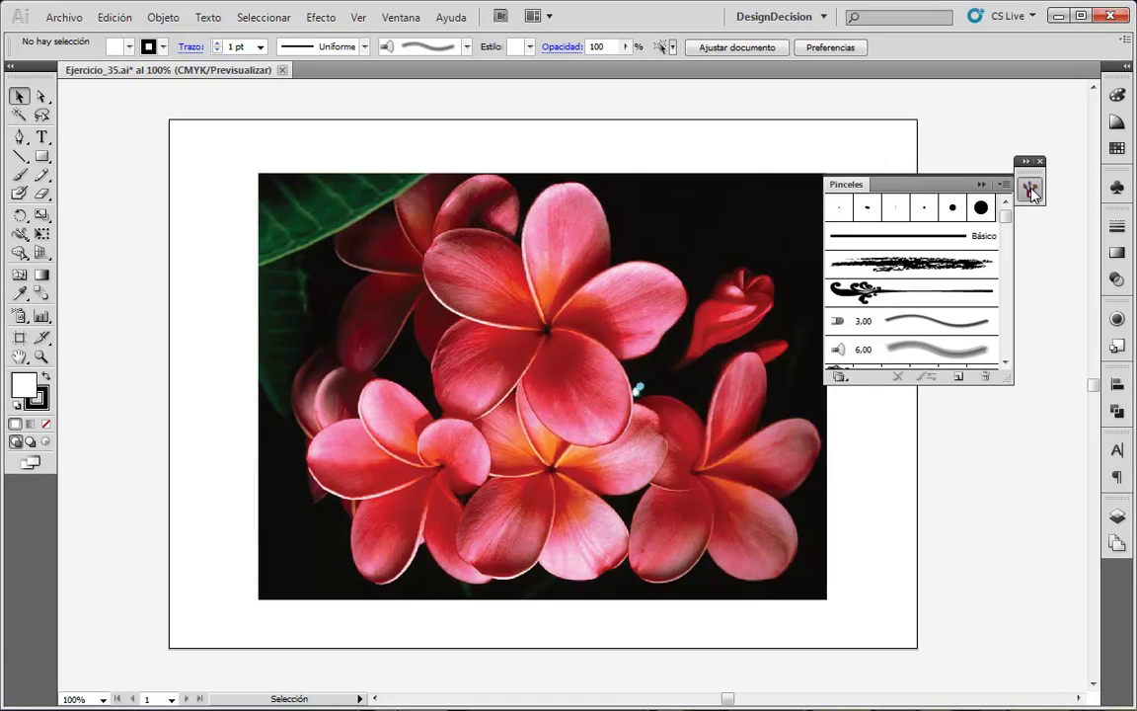
left_click(839, 376)
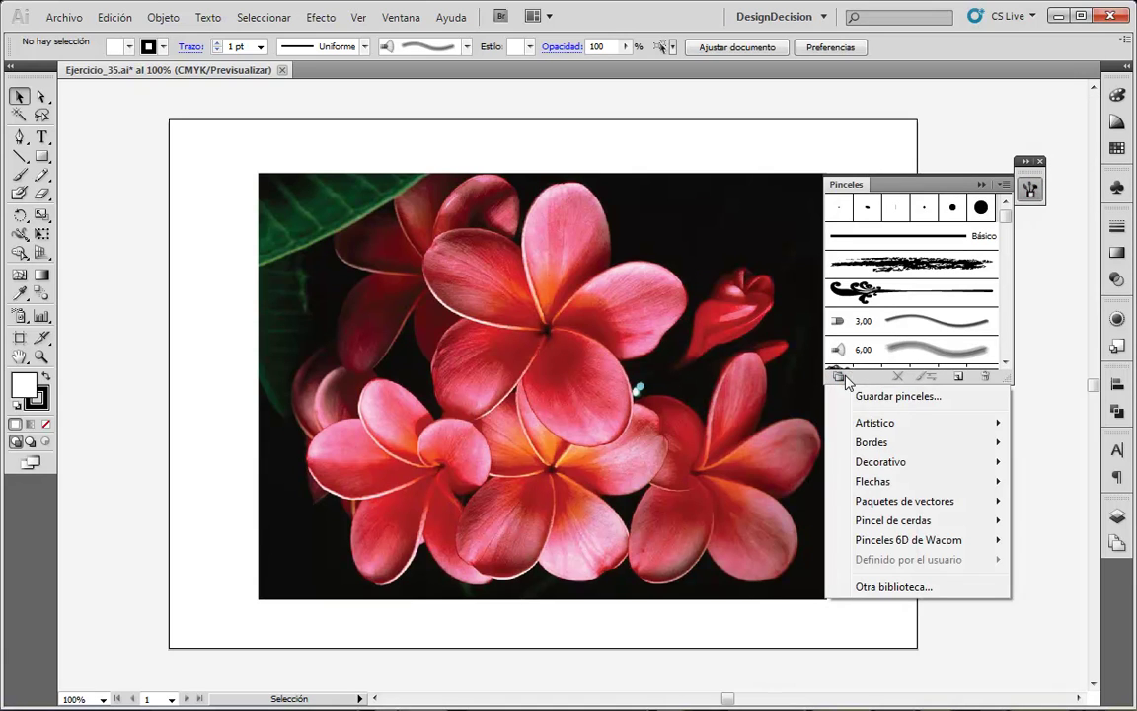
mouse_move(908, 520)
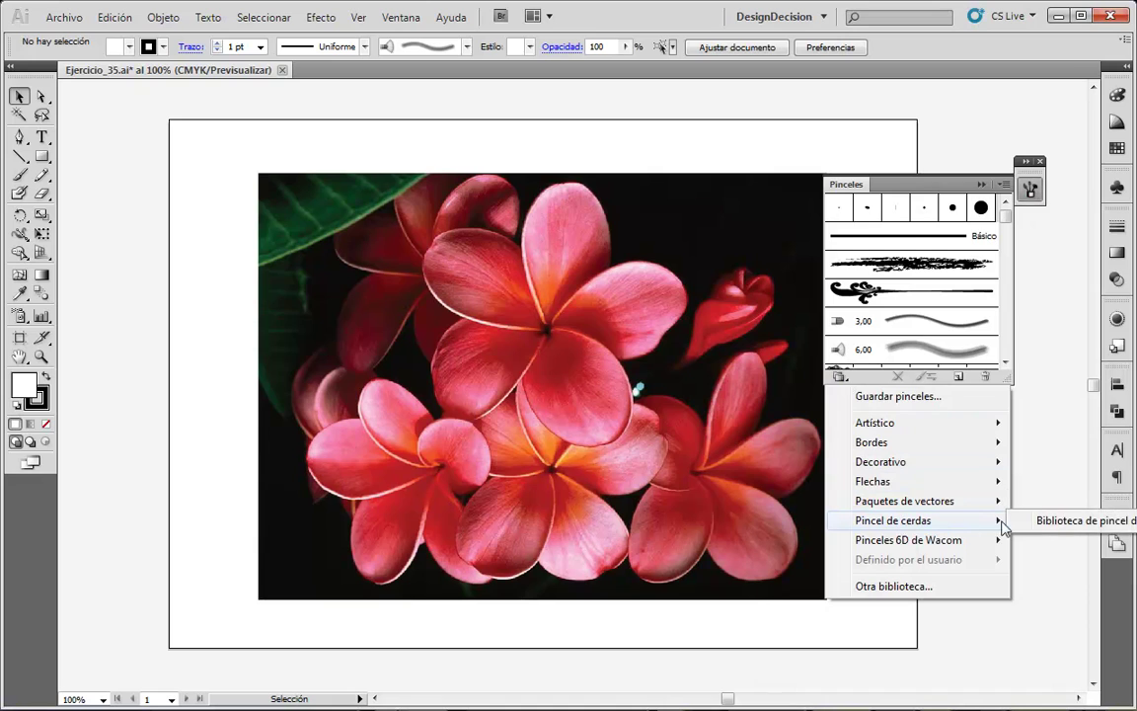
left_click(1058, 520)
Dock the Bristle Brush Library at the right and return the Brushes panel to the dock
left_click_drag(963, 54, 590, 87)
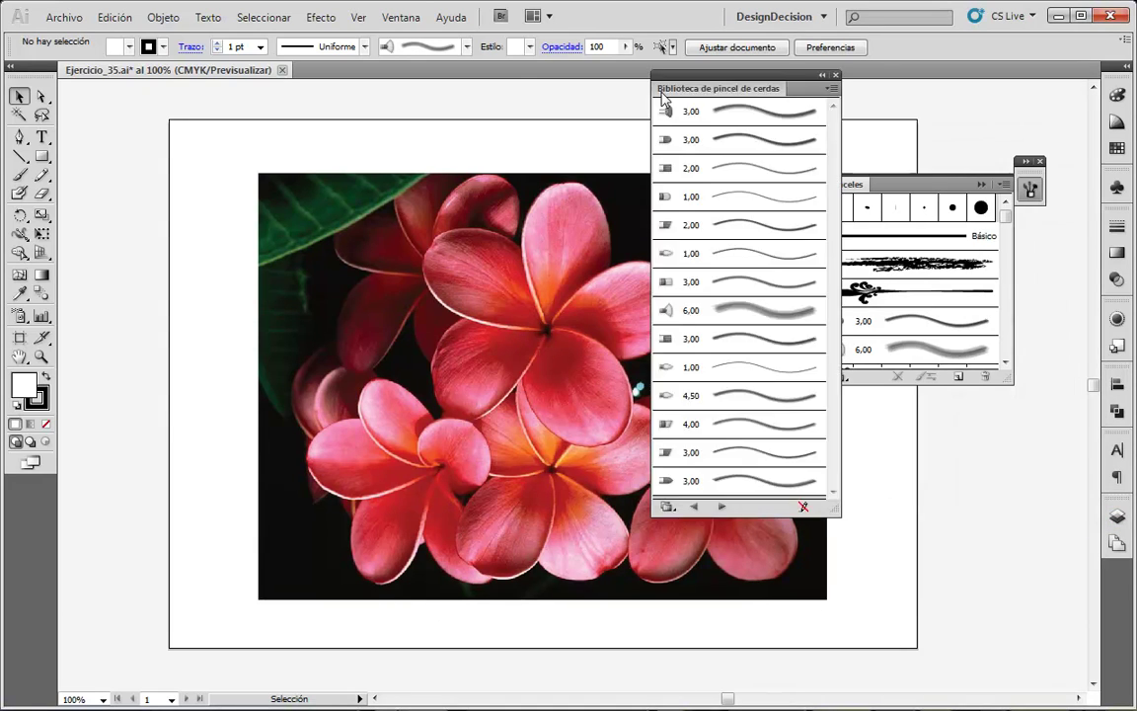
left_click(1031, 192)
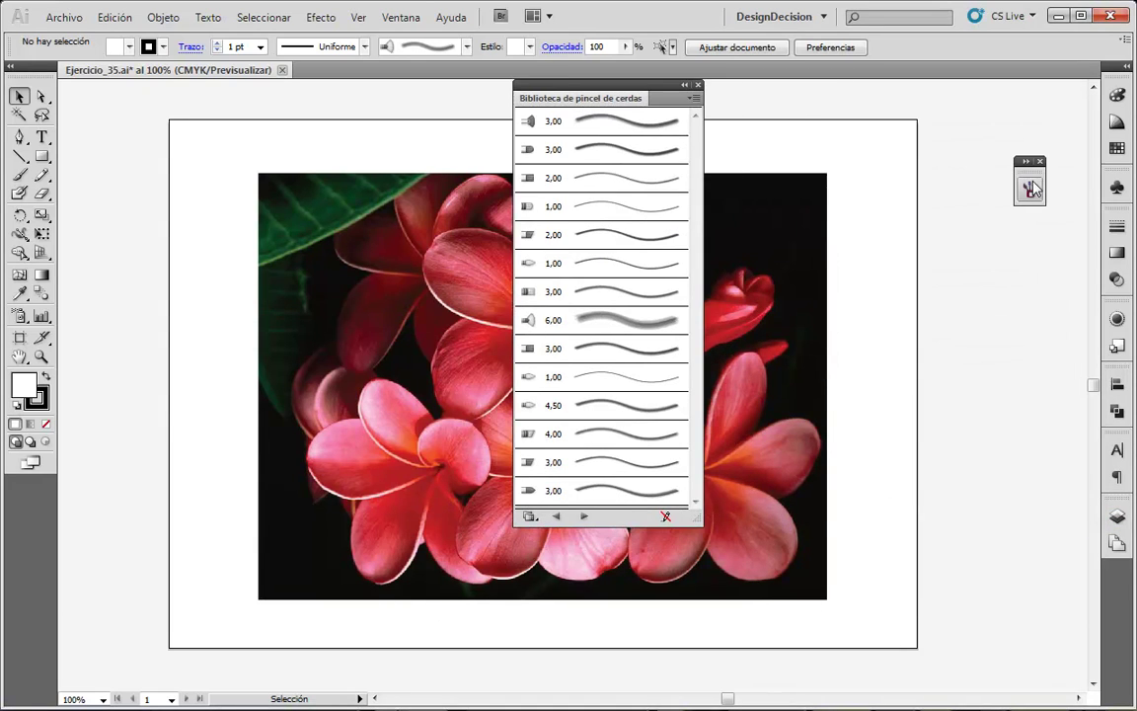
left_click_drag(1034, 188, 1118, 187)
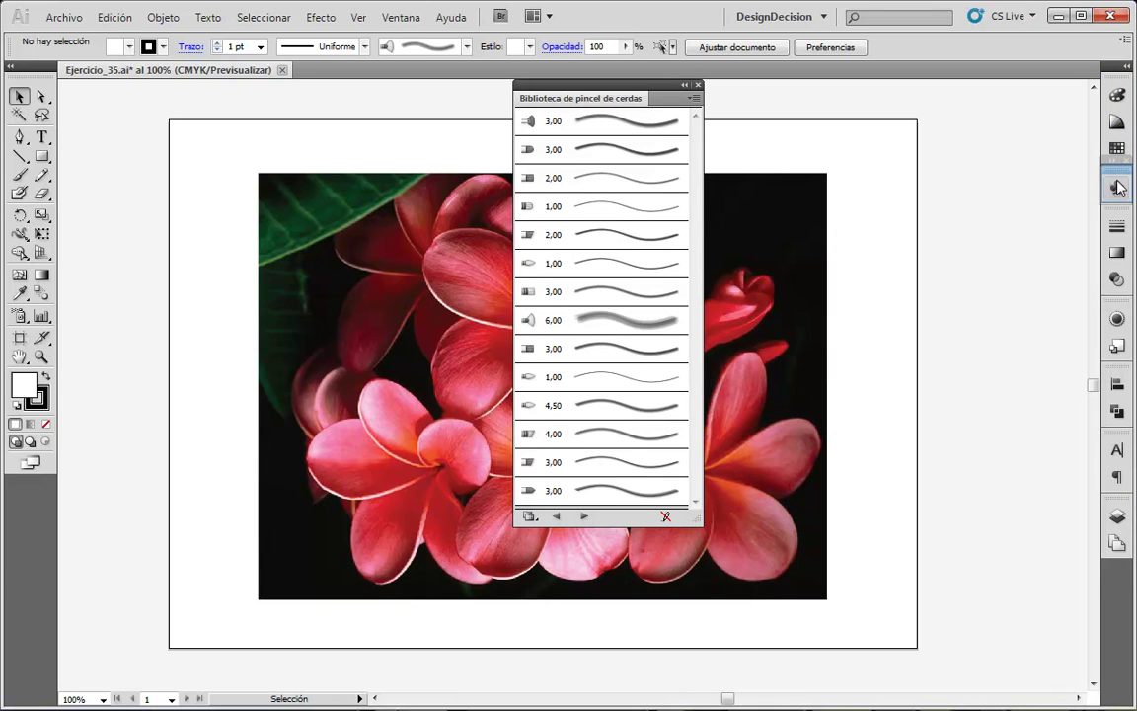
left_click_drag(628, 94, 996, 100)
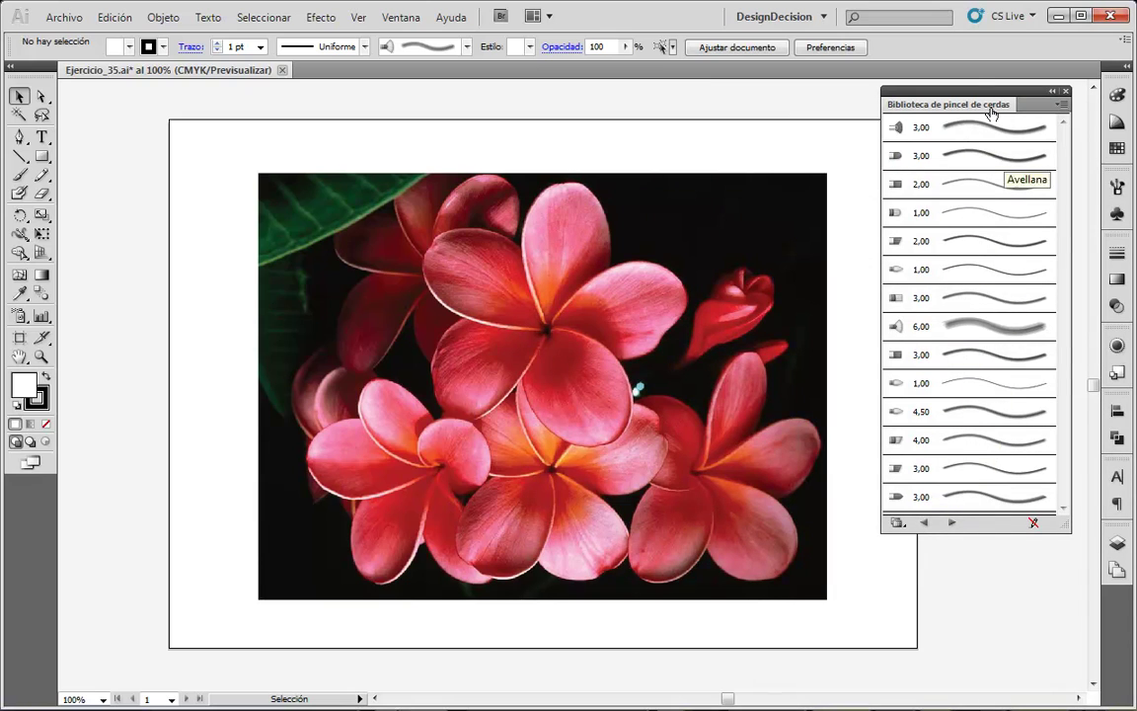
left_click_drag(981, 99, 991, 92)
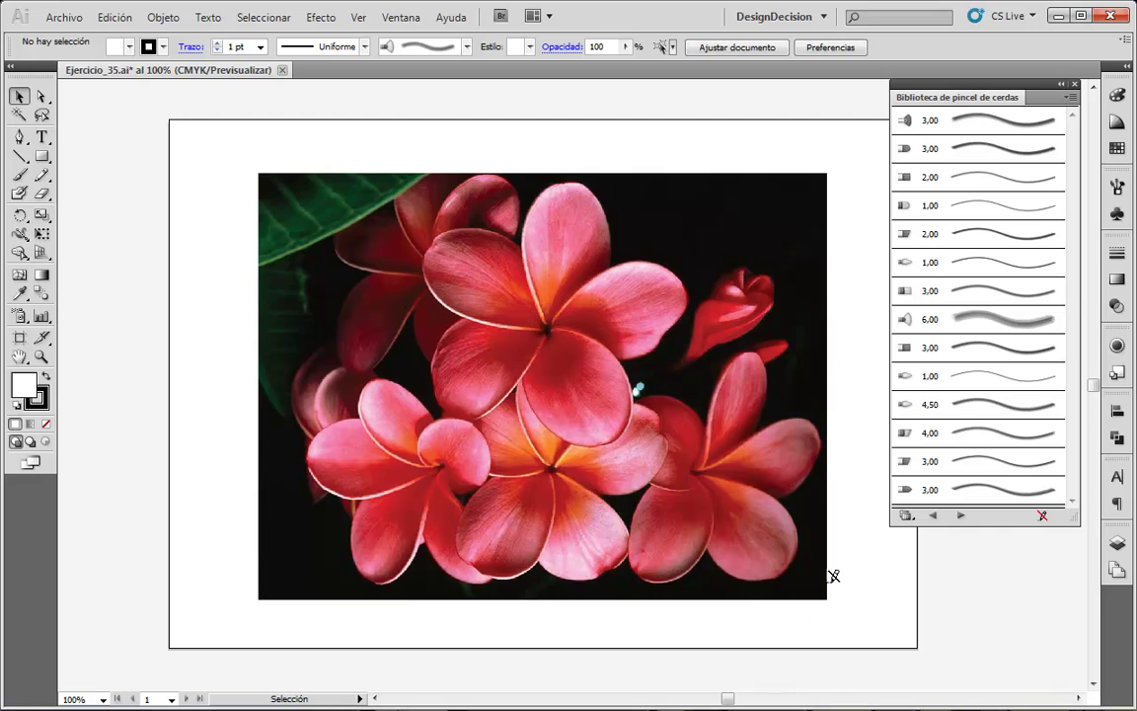
Open the Layers panel and use Ctrl+Y to reveal the flower outline drawing
left_click(1113, 548)
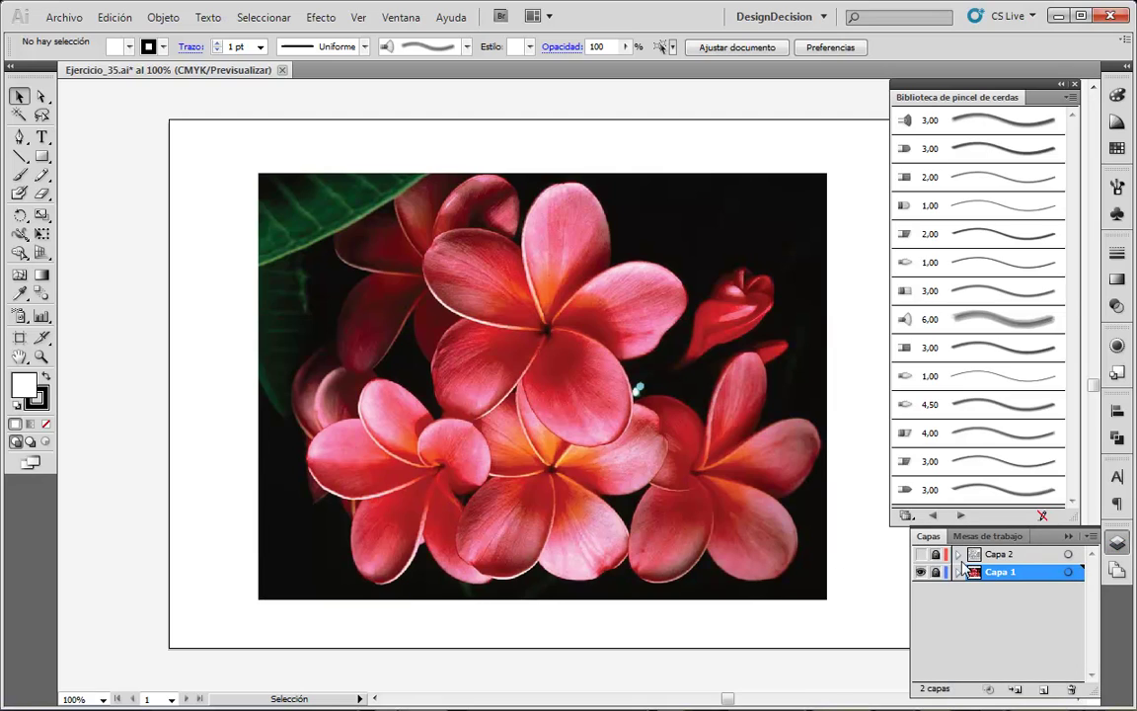
key("ctrl+y")
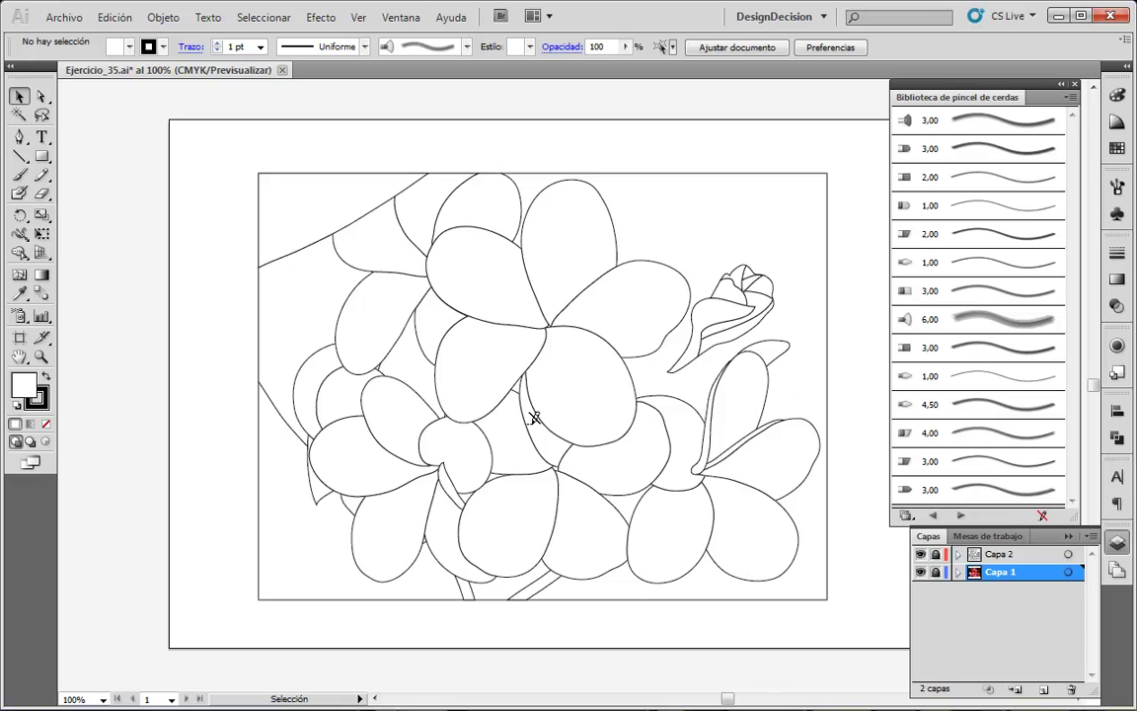
scroll(533, 414, "up", 1)
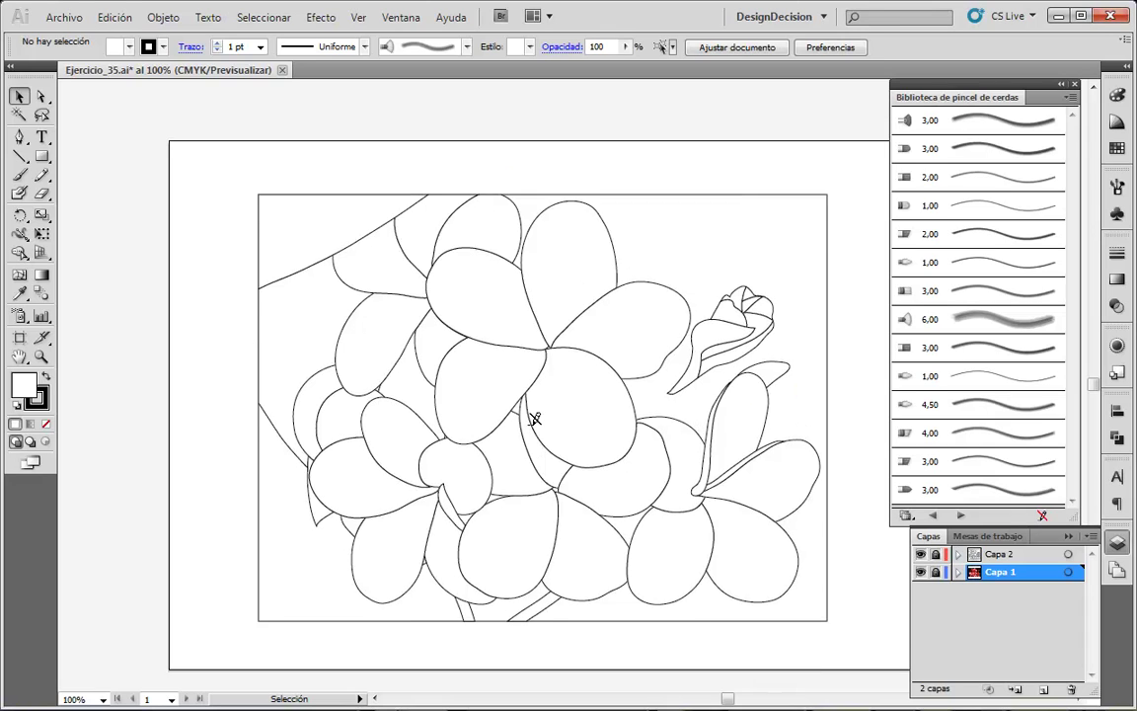
scroll(533, 414, "up", 2)
scroll(533, 414, "down", 2)
scroll(604, 373, "up", 2)
scroll(602, 373, "up", 1)
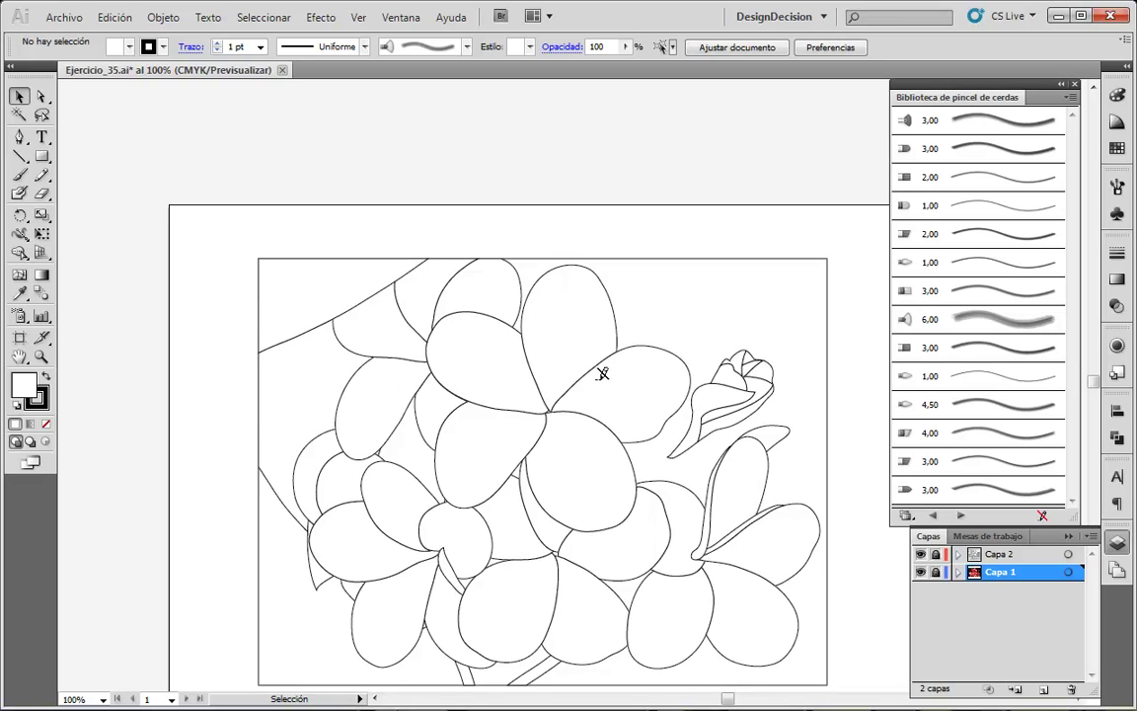
Unlock Capa 1 and move the flores.jpeg photo up above the outline drawing, then deselect
left_click(936, 573)
left_click(1072, 573)
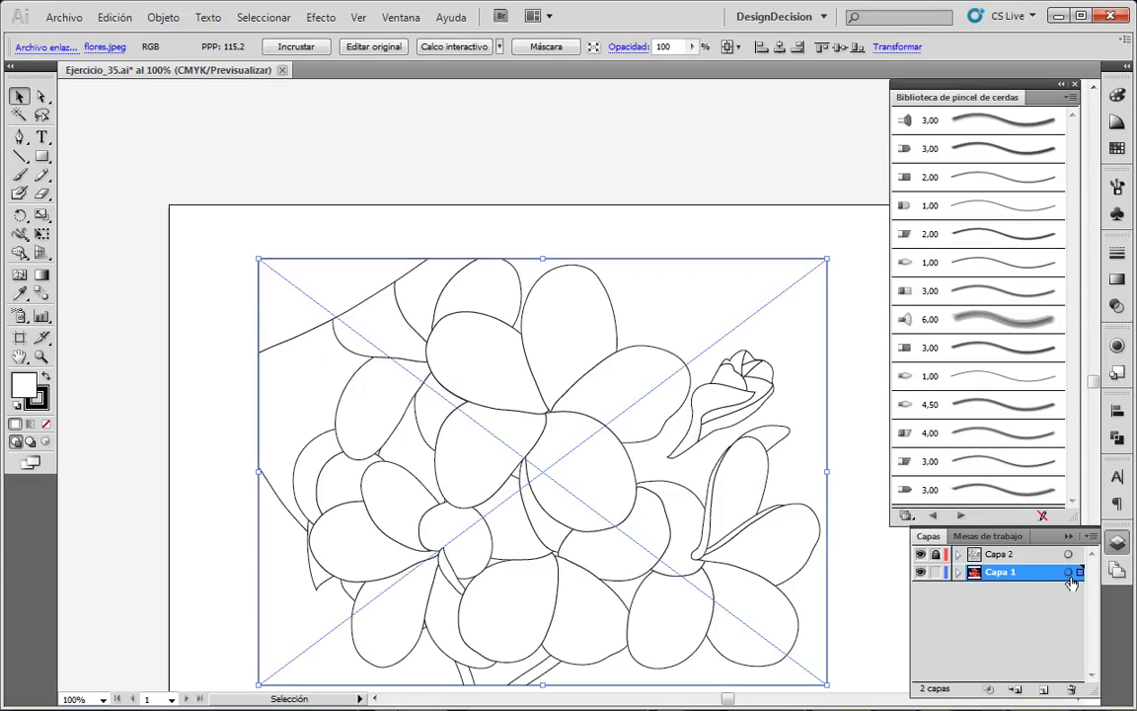
mouse_move(595, 330)
left_mouse_down()
mouse_move(572, 302)
mouse_move(568, 250)
mouse_move(573, 295)
left_mouse_up()
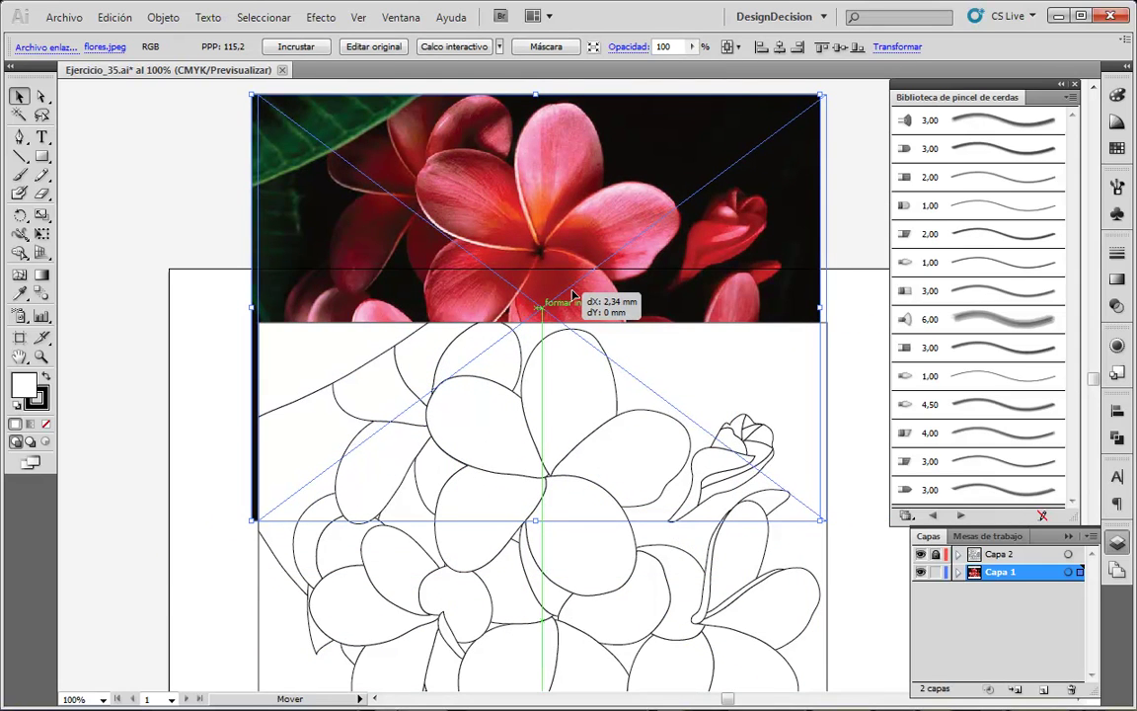
left_click_drag(572, 295, 574, 296)
left_click(229, 261)
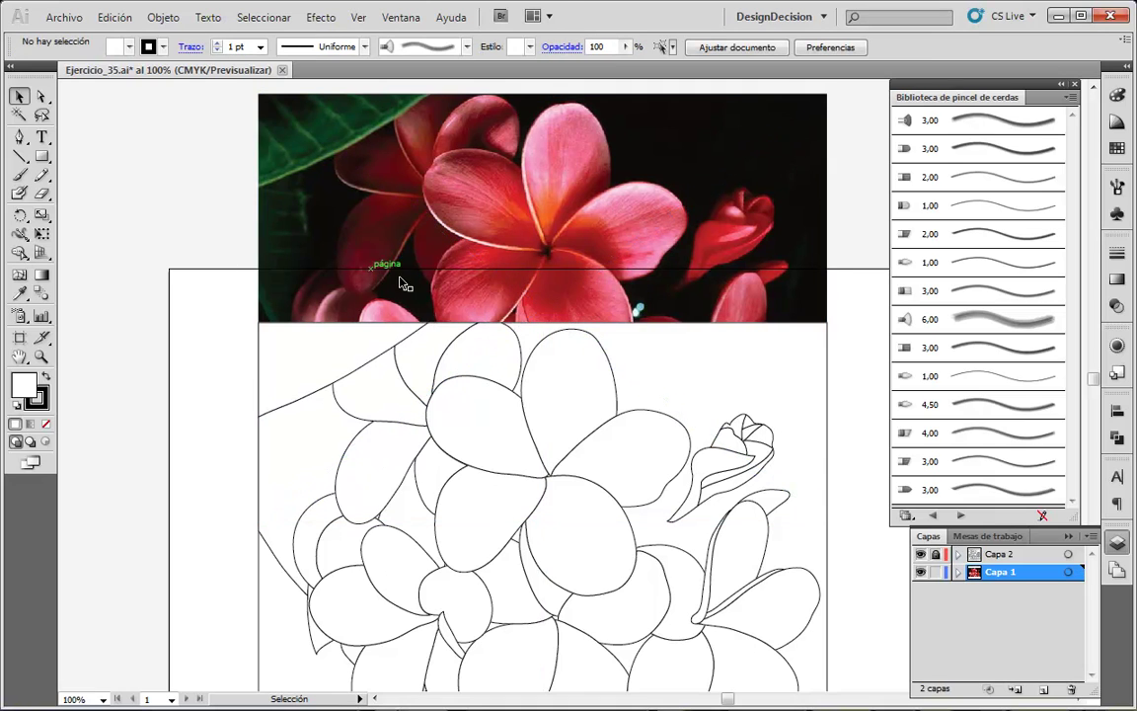
scroll(672, 390, "down", 1)
scroll(674, 392, "down", 1)
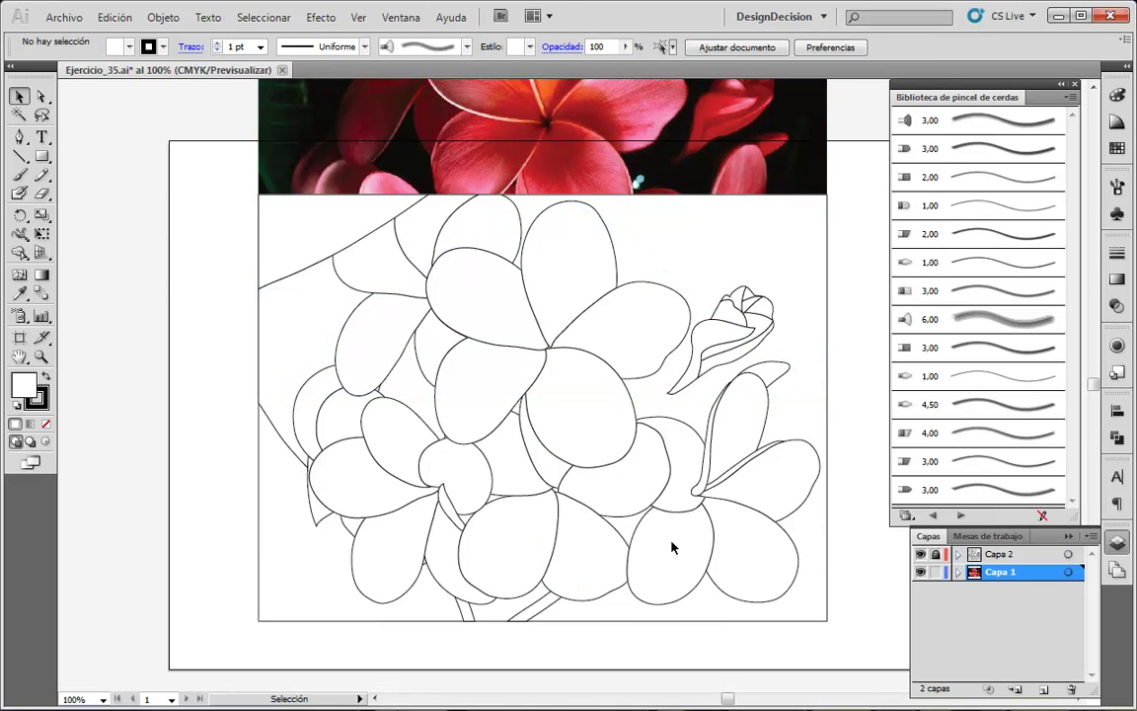
scroll(596, 498, "up", 1)
scroll(589, 421, "up", 1)
scroll(611, 304, "down", 1)
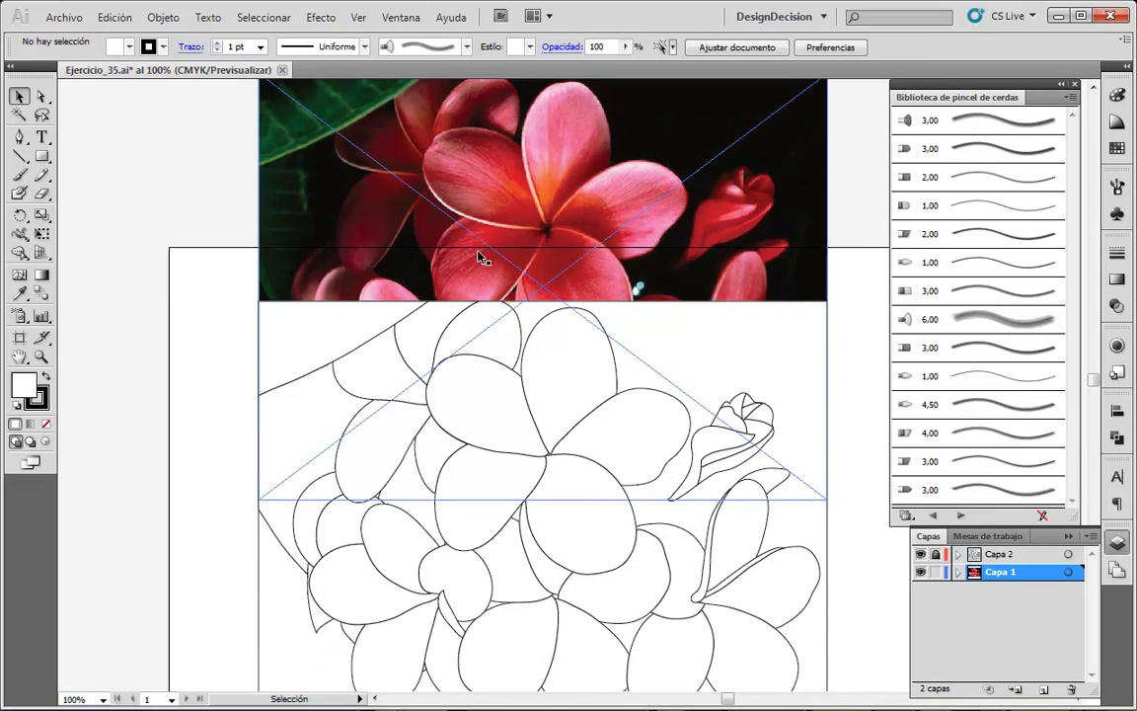
Lock the photo layer Capa 1 again
left_click(937, 573)
scroll(754, 406, "down", 1)
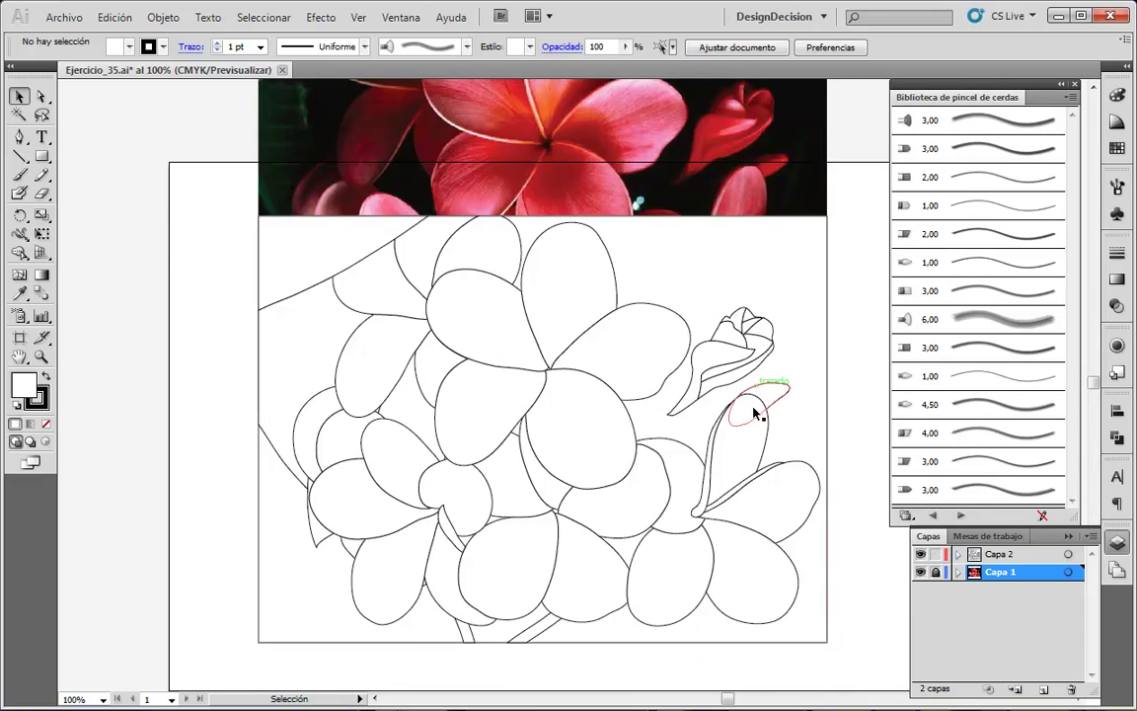
scroll(752, 386, "up", 1)
scroll(675, 402, "up", 1)
scroll(675, 403, "down", 2)
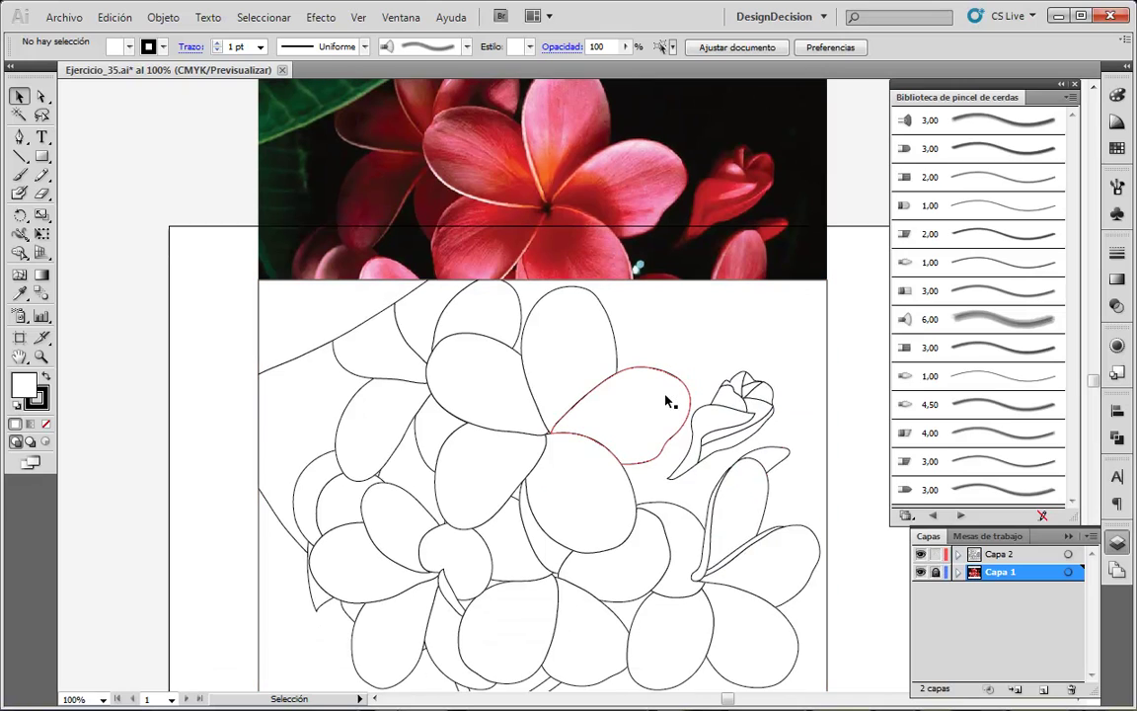
Select the central flower's upper-left petal and switch to Draw Inside mode, then deselect
left_click(499, 388)
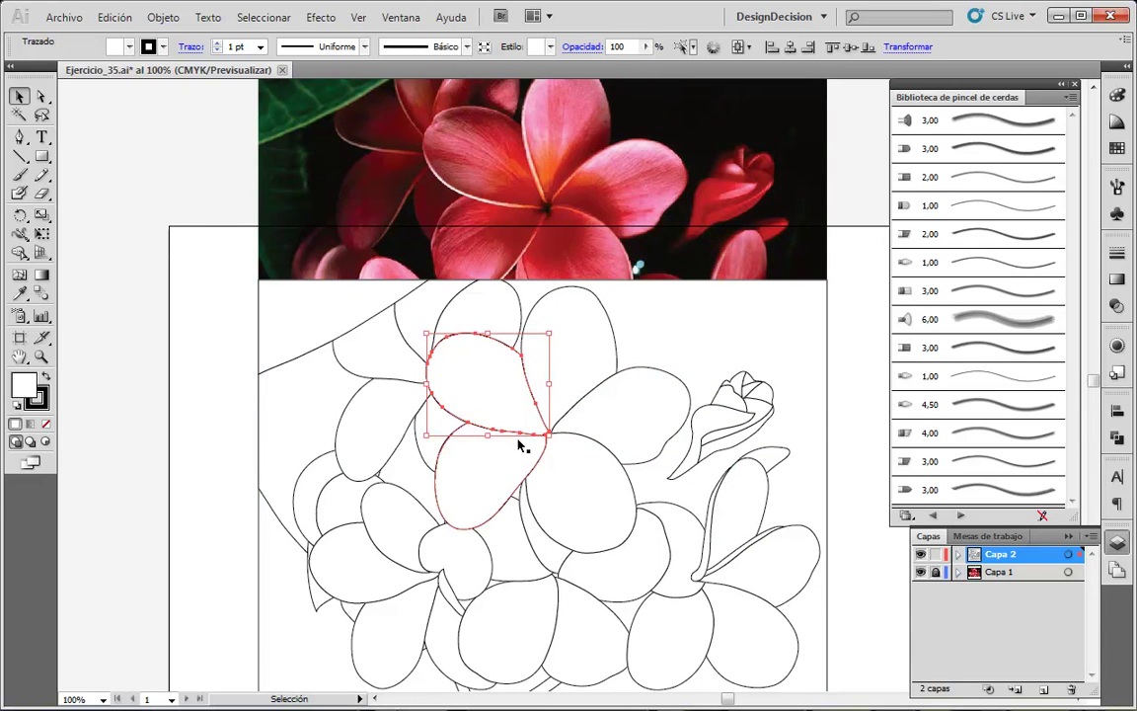
left_click(45, 444)
left_click(46, 444)
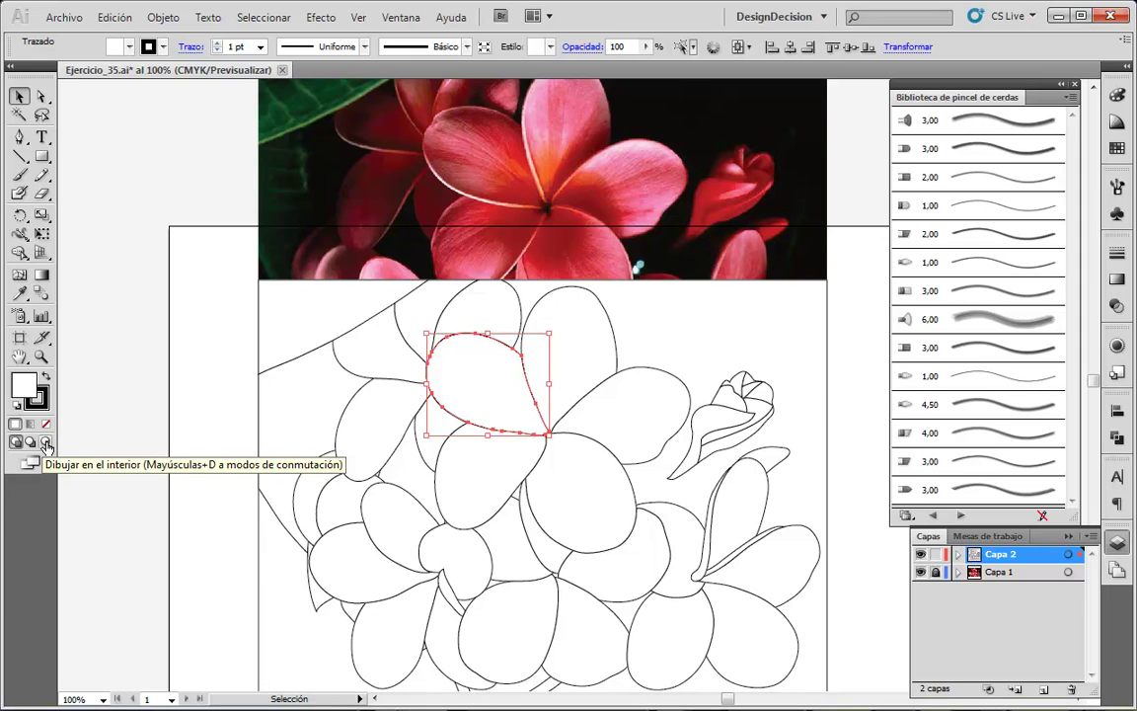
left_click(45, 443)
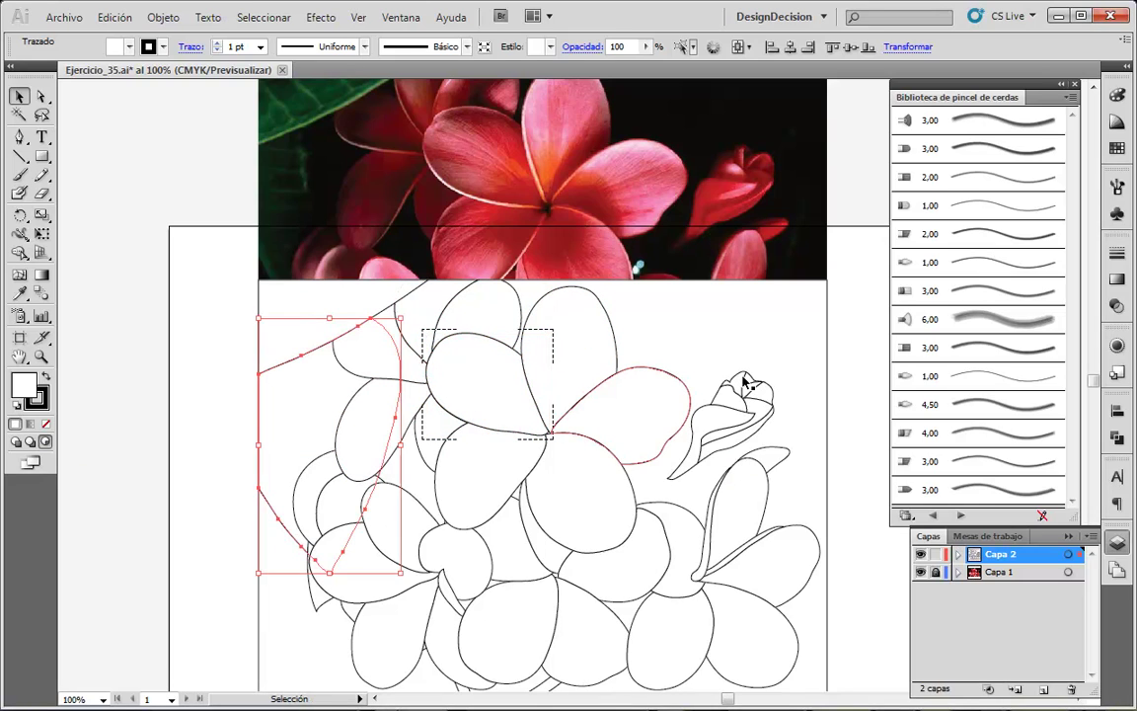
left_click(685, 325)
left_click(280, 341)
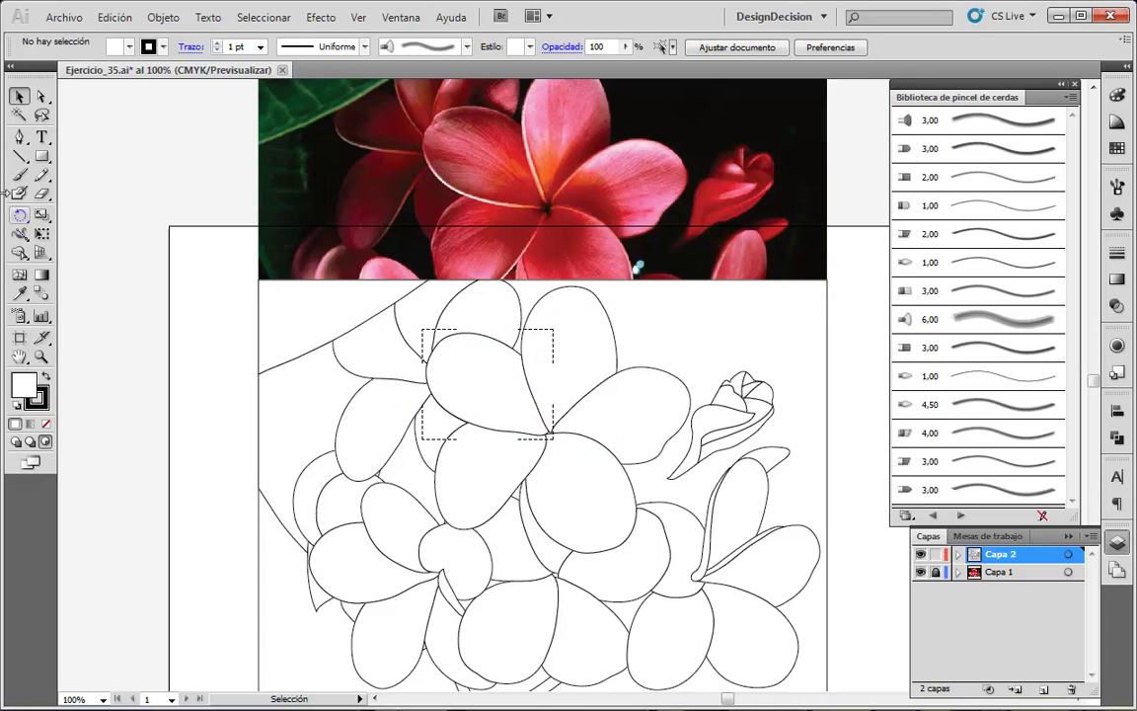
Sample the petal pink from the photo and paint even bristle strokes across the framed petal
left_click(20, 178)
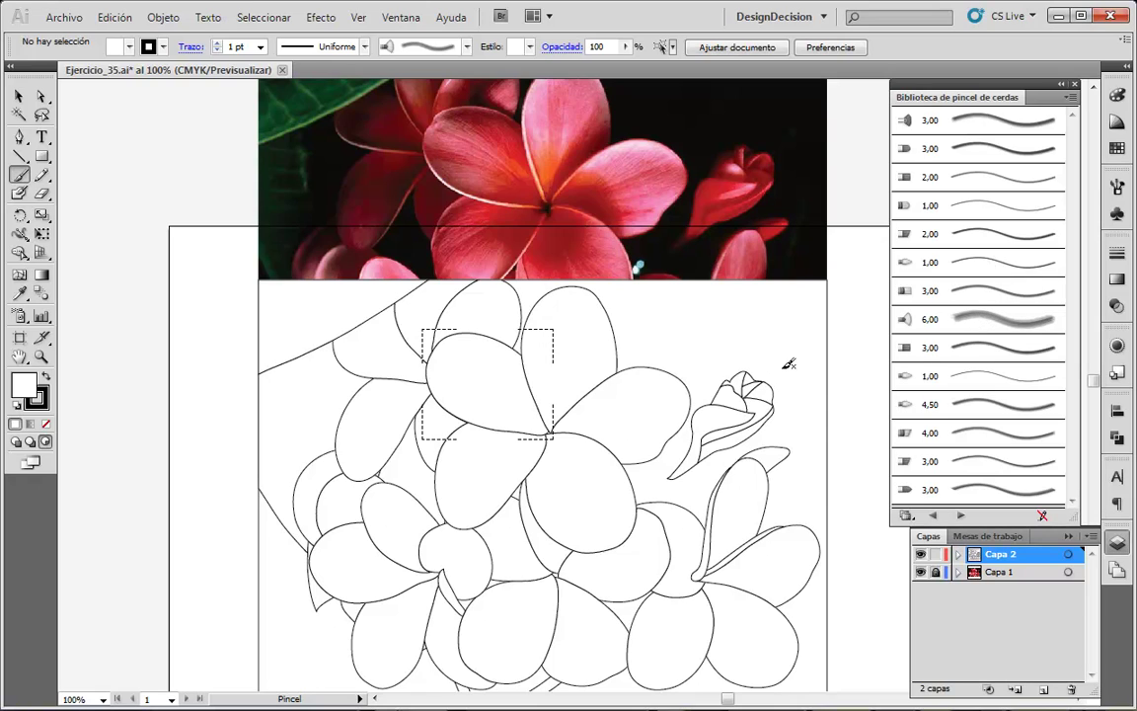
left_click(24, 294)
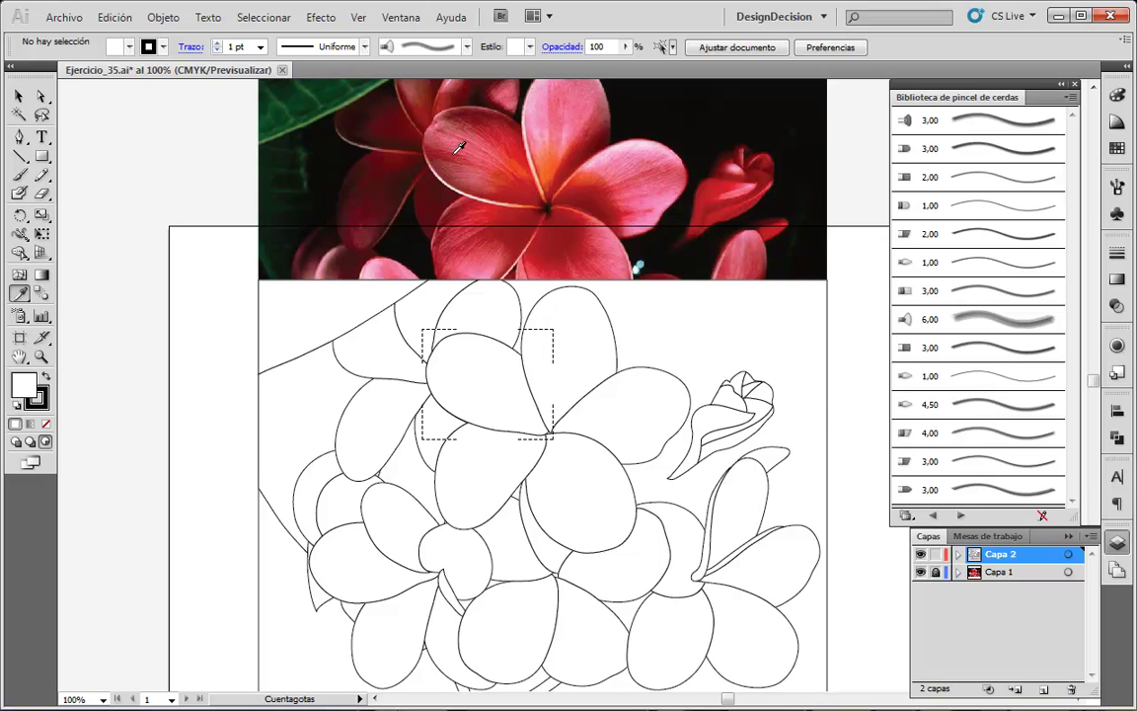
left_click(416, 121)
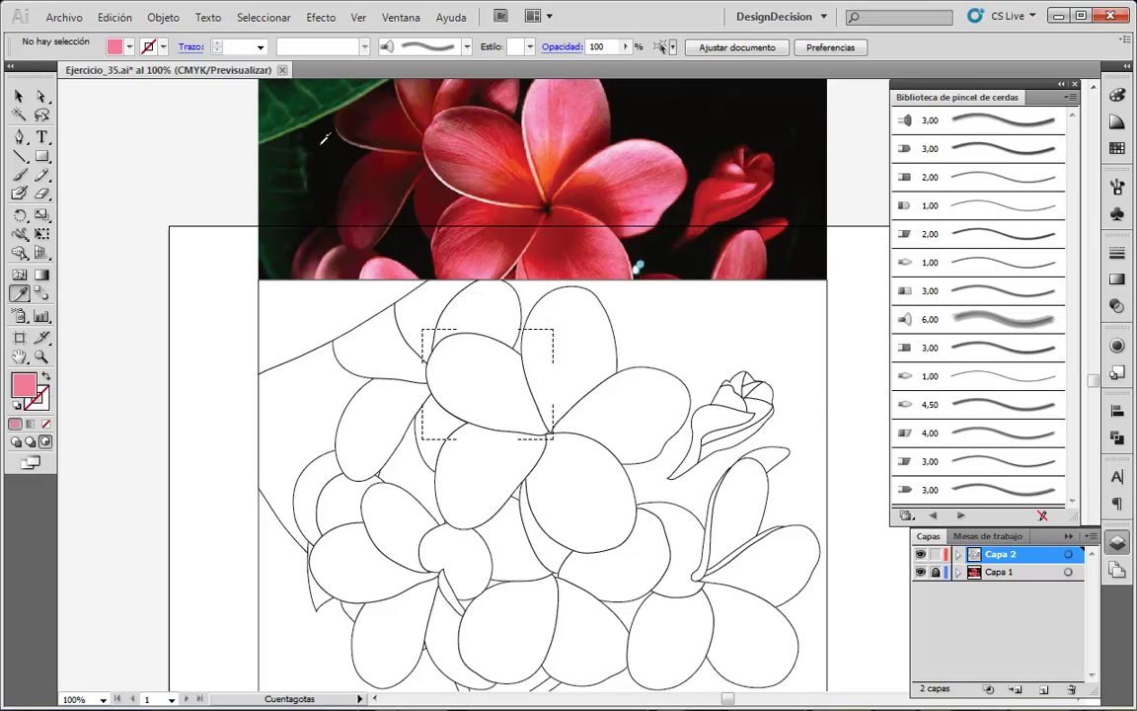
left_click(19, 174)
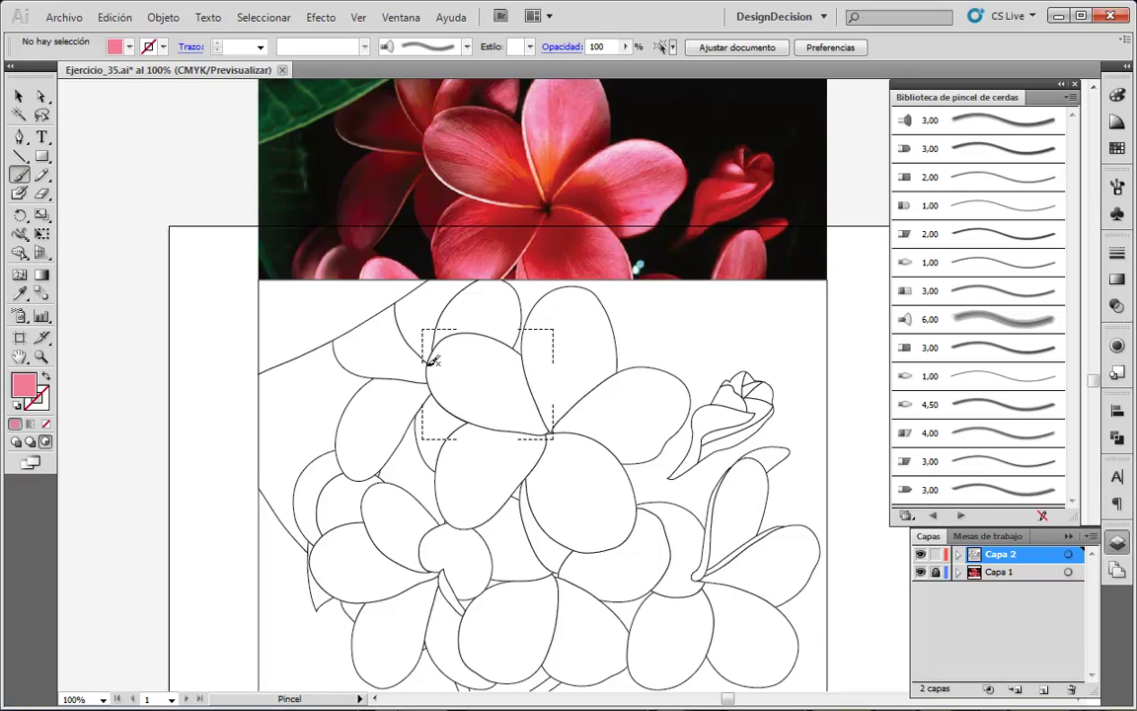
mouse_move(426, 353)
left_mouse_down()
mouse_move(450, 405)
mouse_move(528, 375)
left_mouse_up()
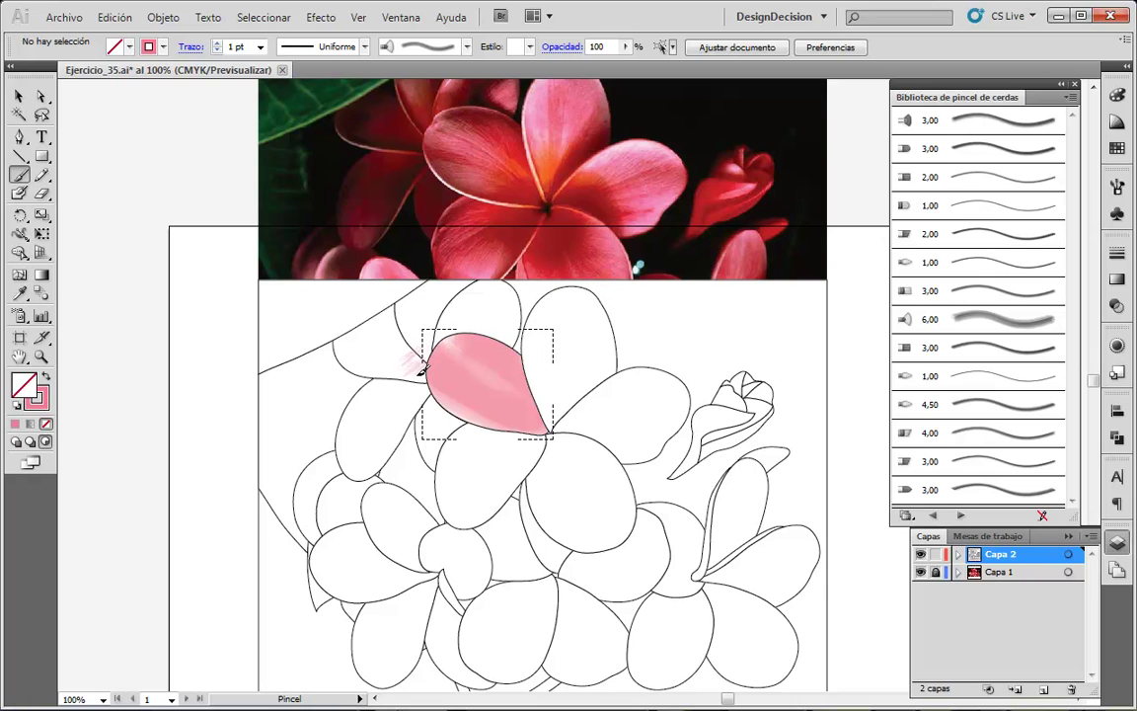
left_click_drag(380, 345, 446, 348)
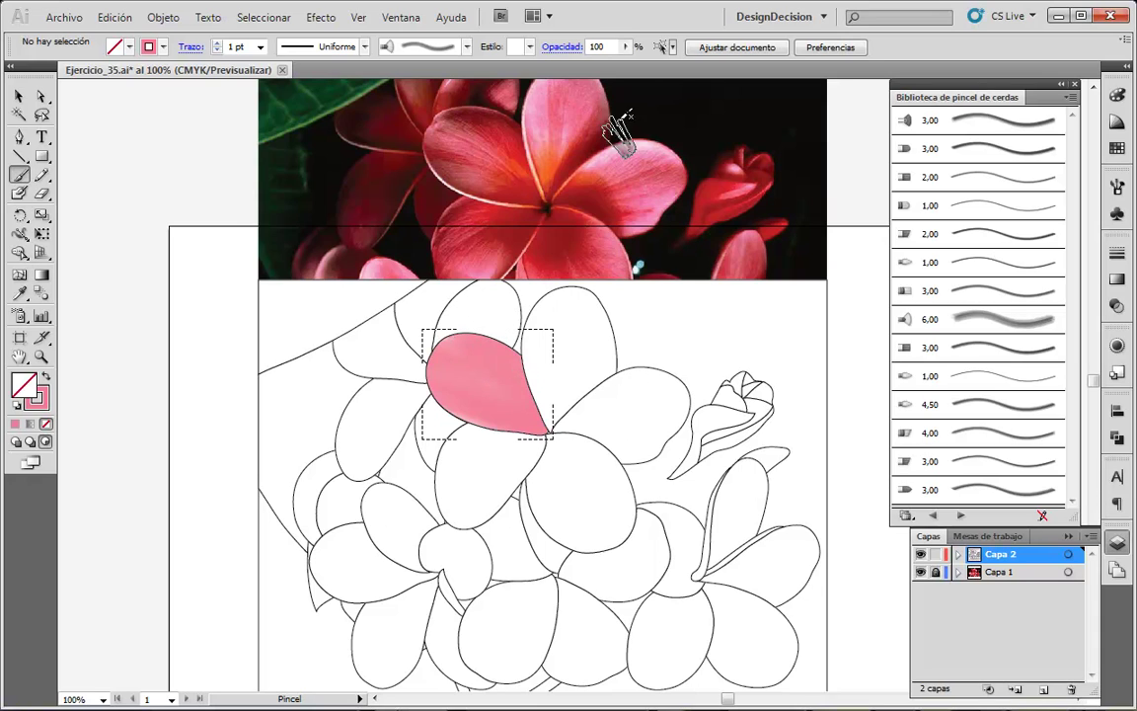
Sample a red from the photo and try thin bristle strokes across the petal, undoing them
left_click(20, 293)
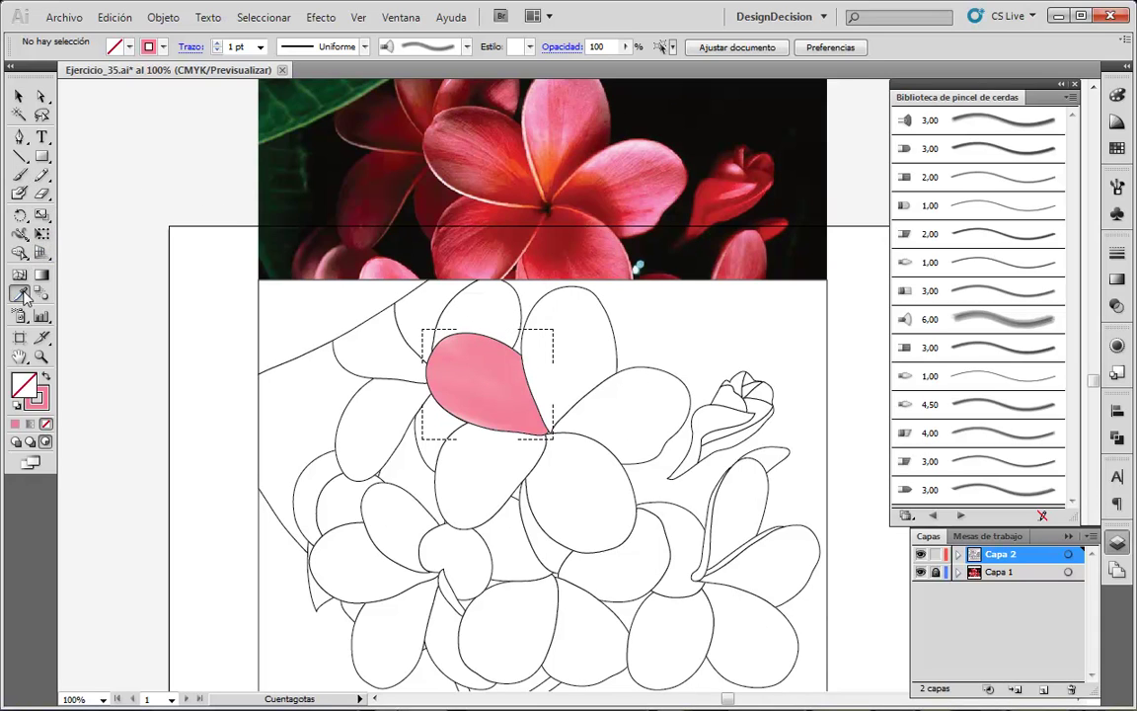
left_click(444, 154)
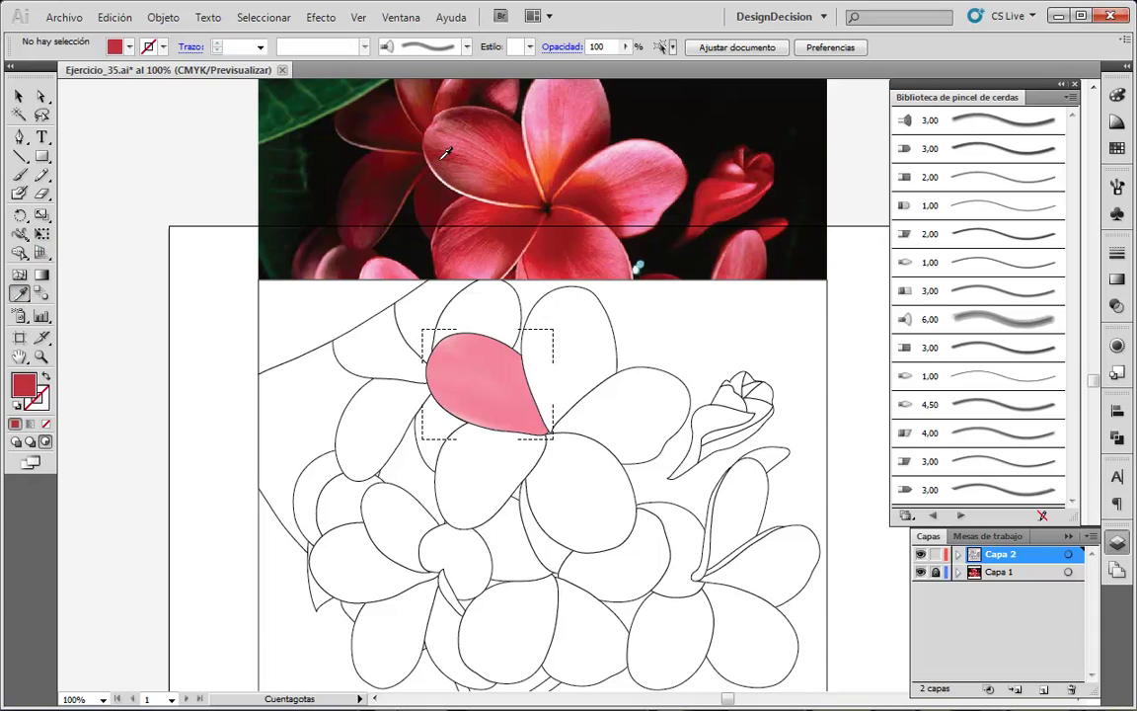
left_click(19, 175)
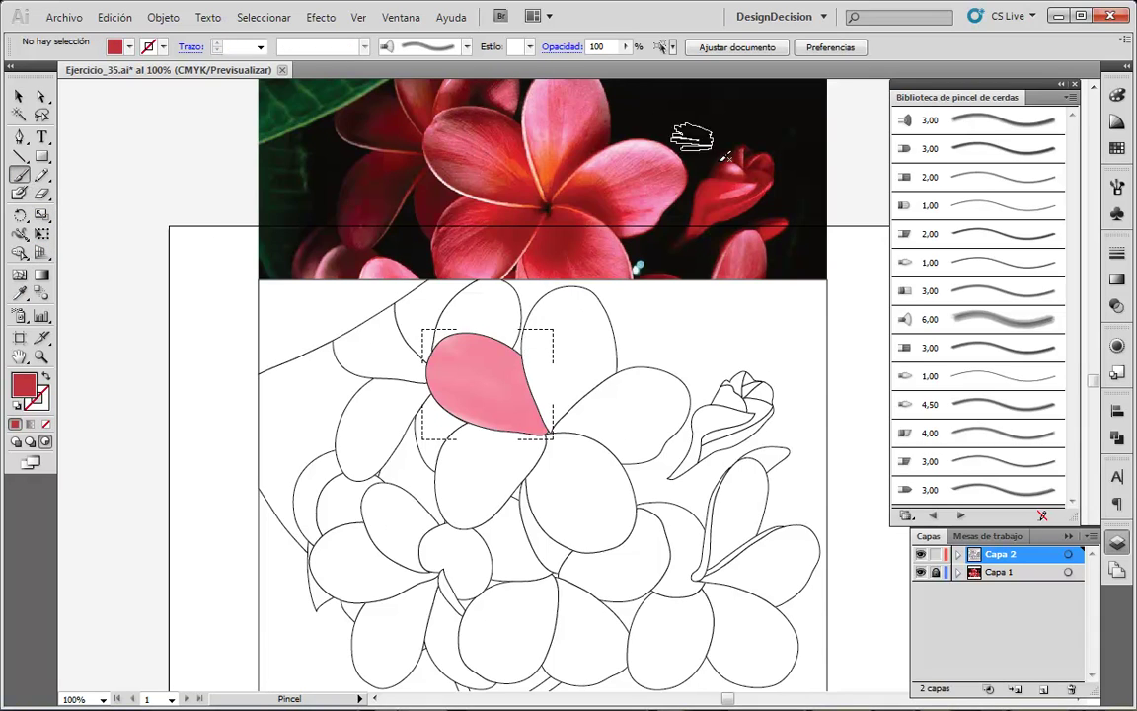
left_click(980, 234)
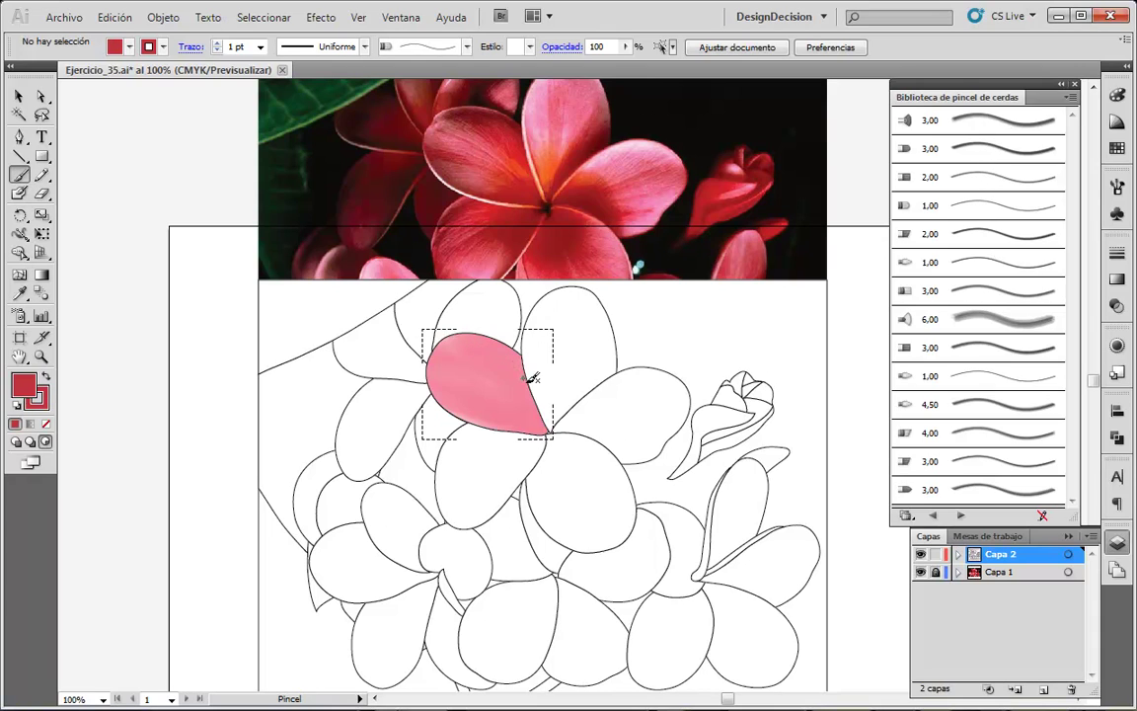
left_click_drag(454, 340, 528, 378)
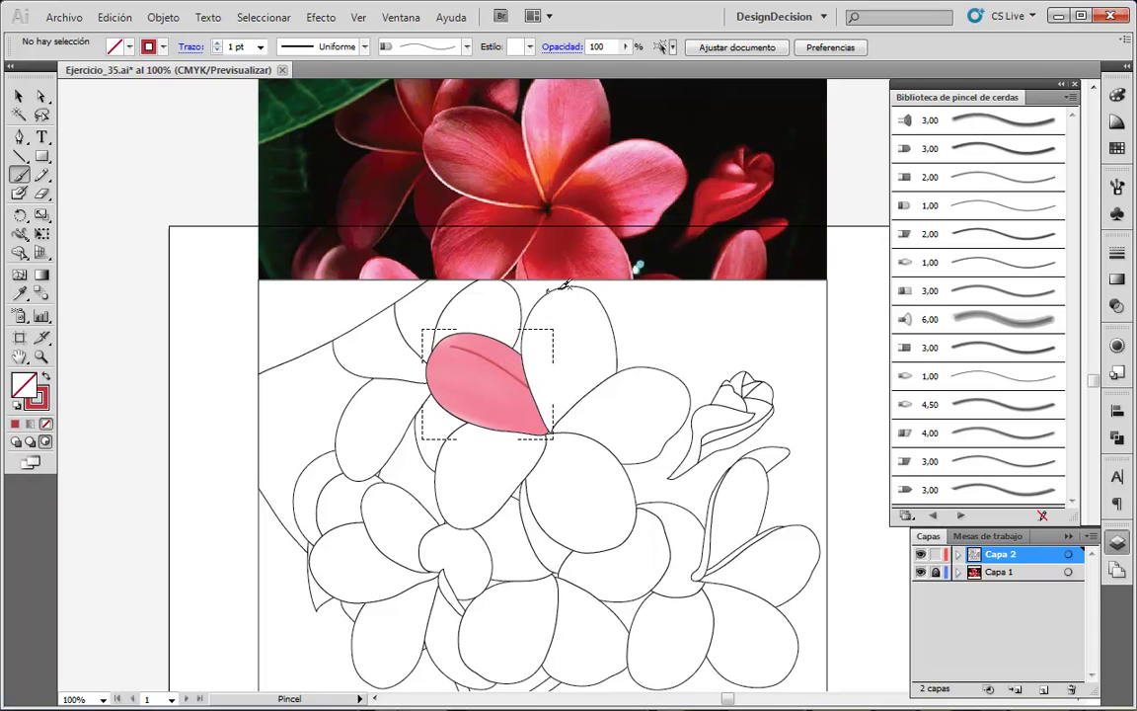
left_click_drag(452, 342, 533, 390)
mouse_move(433, 343)
left_mouse_down()
mouse_move(520, 328)
mouse_move(529, 380)
left_mouse_up()
left_click(615, 289, "ctrl")
key("ctrl+z")
key("ctrl+z")
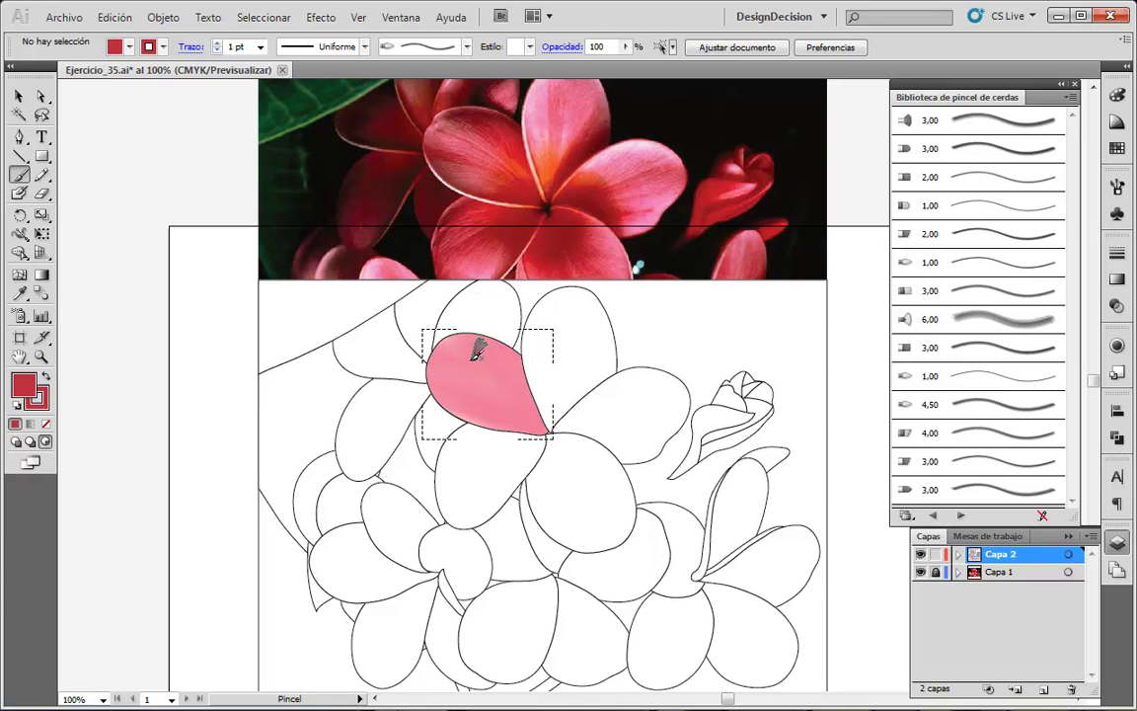
With no fill, paint red streaks from the petal tip, adding broad 6,00 bristle strokes, then undo the last
key("slash")
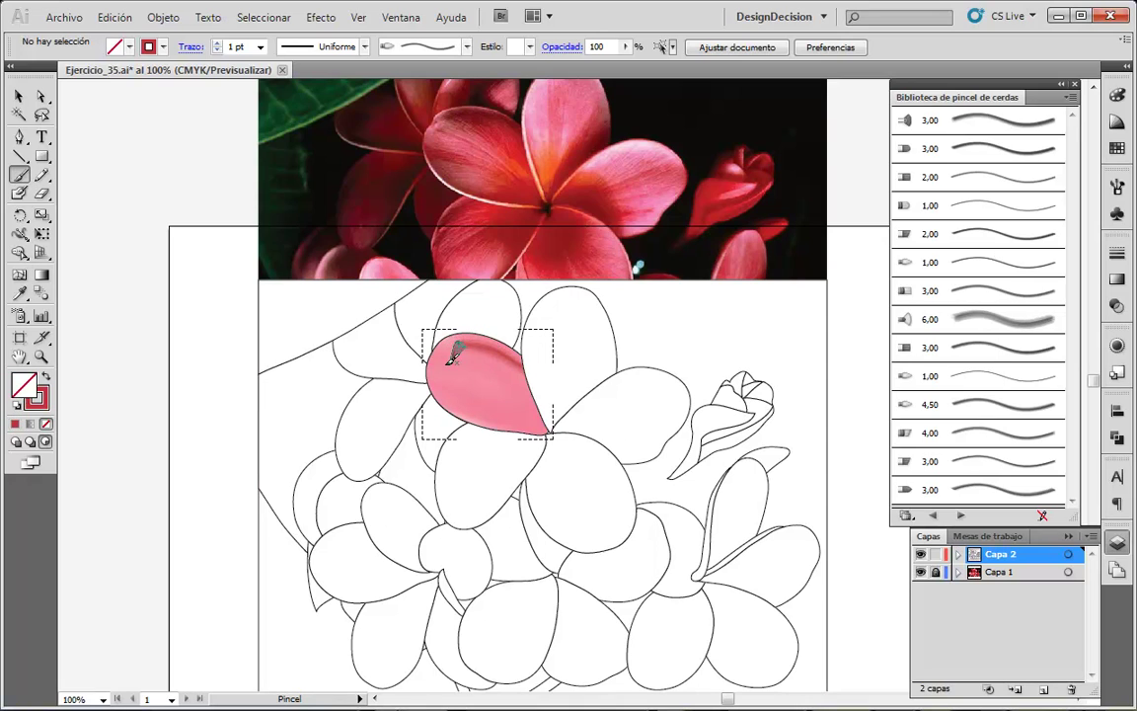
left_click_drag(434, 360, 538, 404)
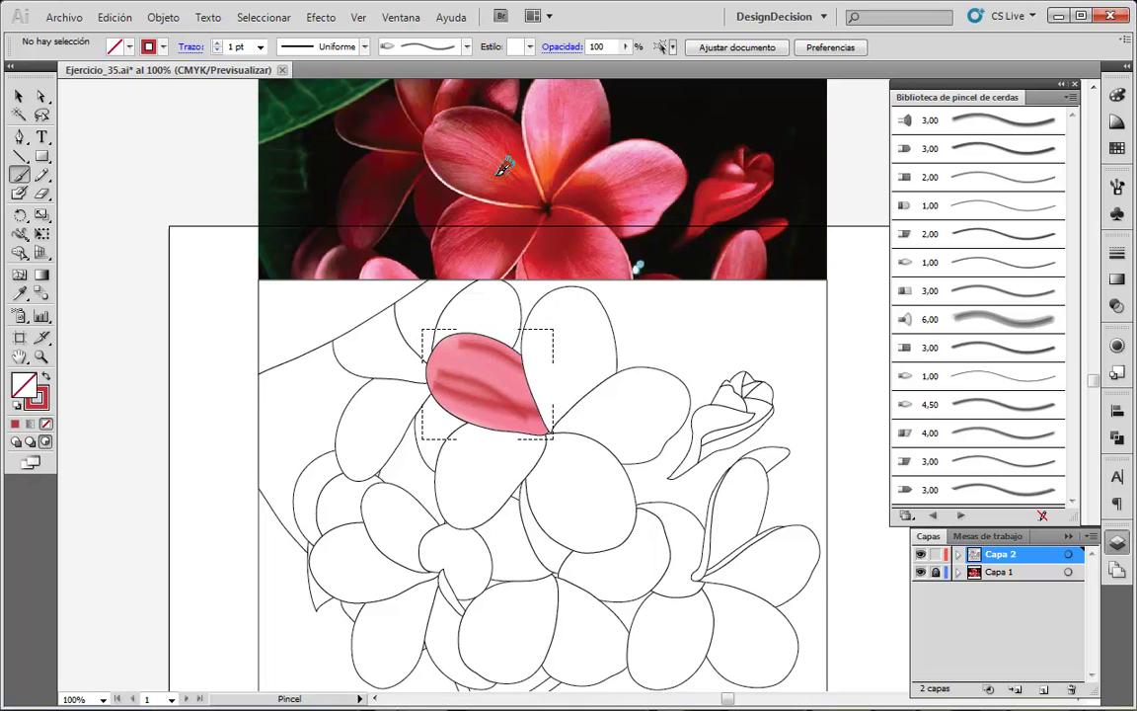
mouse_move(426, 363)
left_mouse_down()
mouse_move(538, 419)
mouse_move(435, 330)
left_mouse_up()
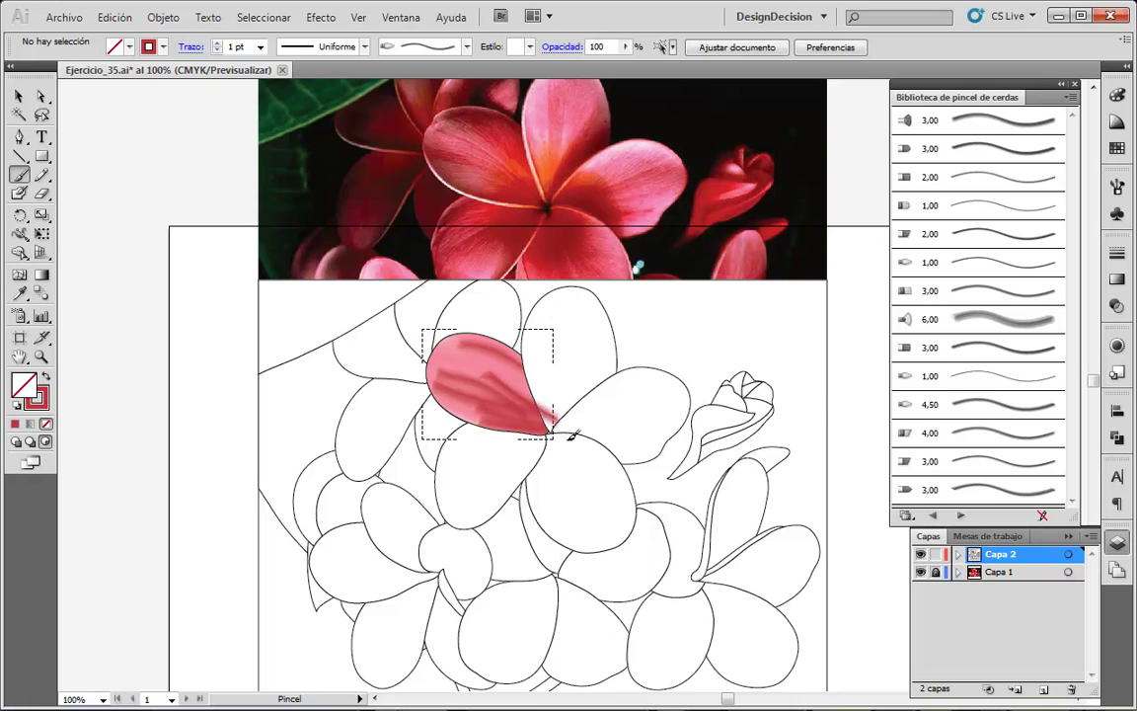
mouse_move(545, 429)
left_mouse_down()
mouse_move(434, 321)
mouse_move(439, 310)
left_mouse_up()
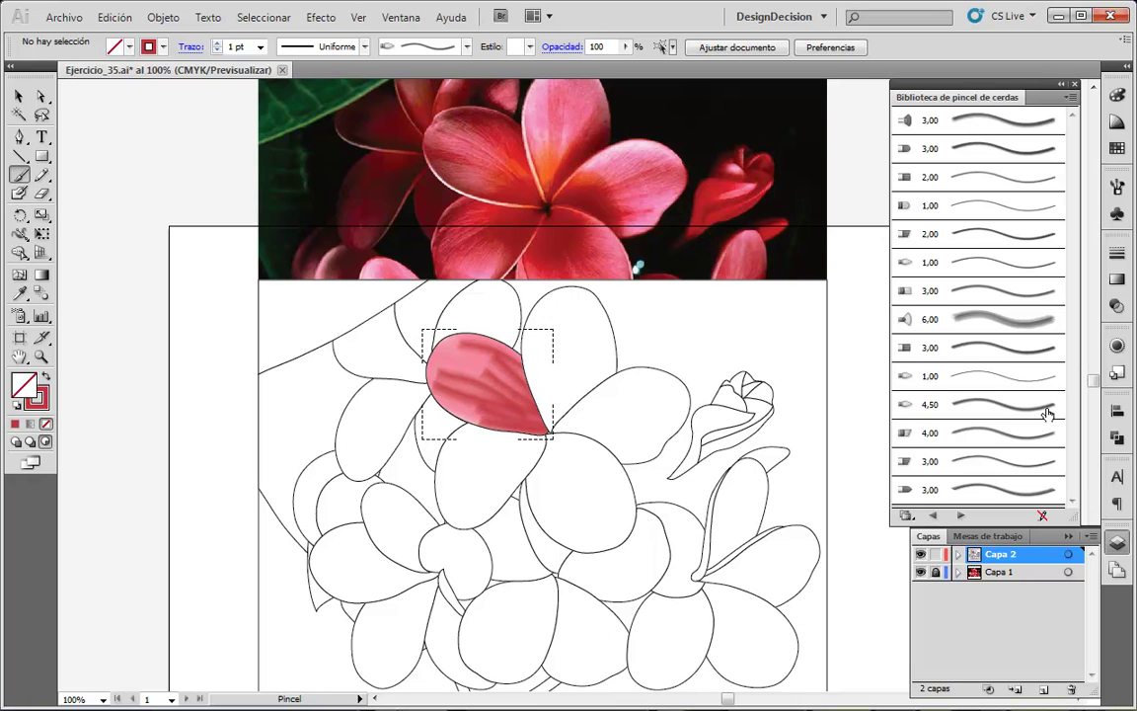
left_click(988, 322)
mouse_move(543, 426)
left_mouse_down()
mouse_move(454, 336)
mouse_move(419, 356)
left_mouse_up()
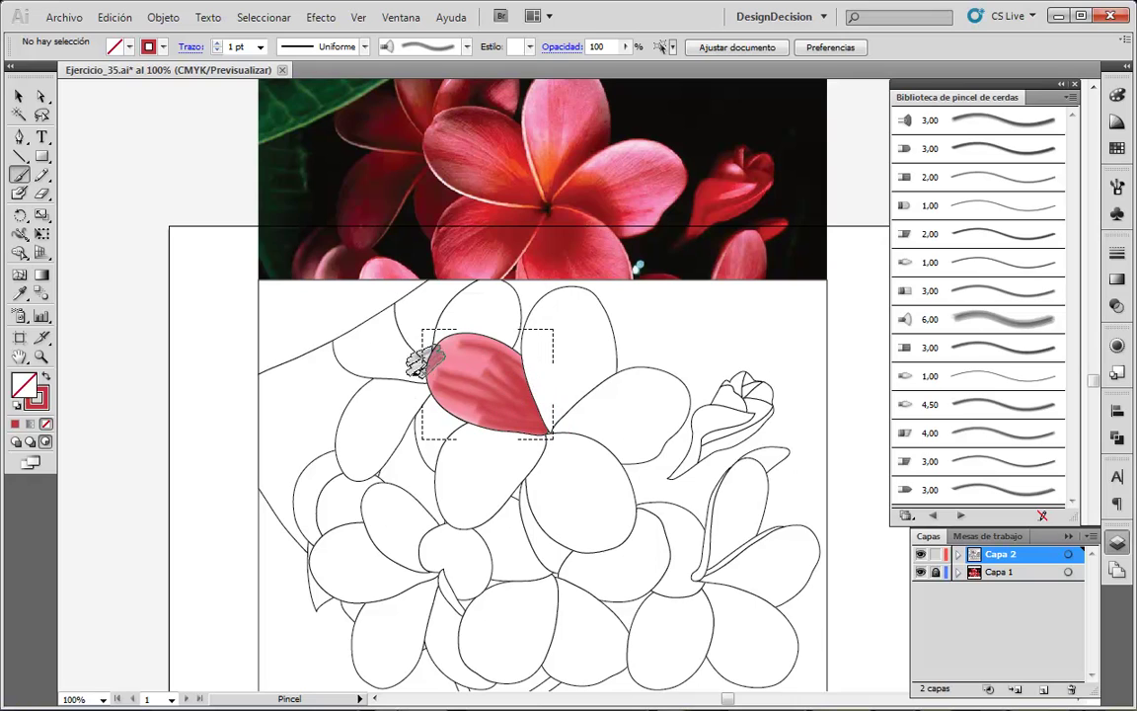
mouse_move(548, 429)
left_mouse_down()
mouse_move(420, 363)
mouse_move(435, 326)
mouse_move(439, 341)
mouse_move(464, 316)
left_mouse_up()
key("ctrl+z")
key("ctrl+z")
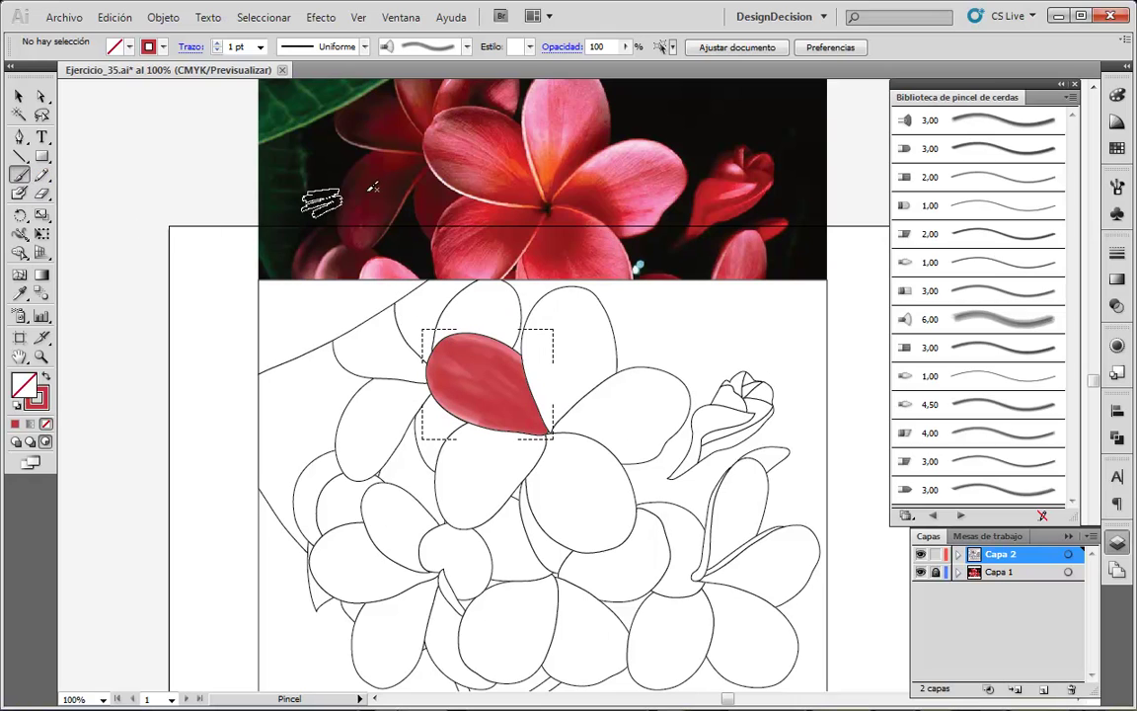
Sample a pink from the flower photo and make it the stroke colour
left_click(18, 293)
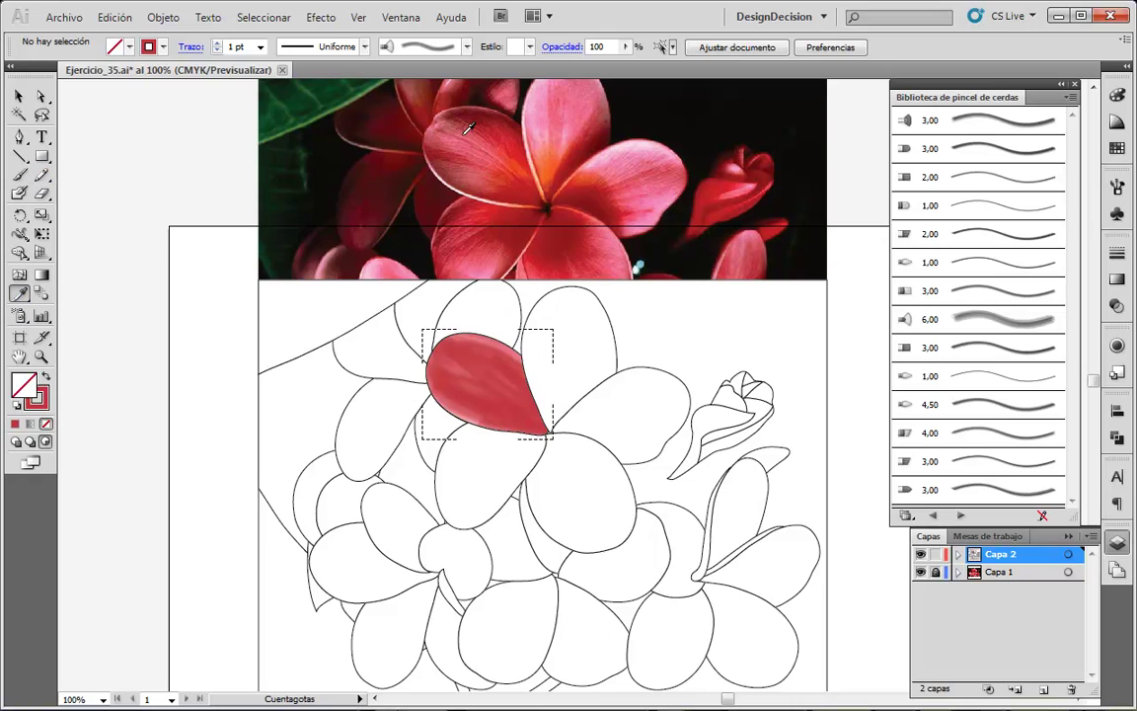
left_click(434, 118)
left_click(19, 175)
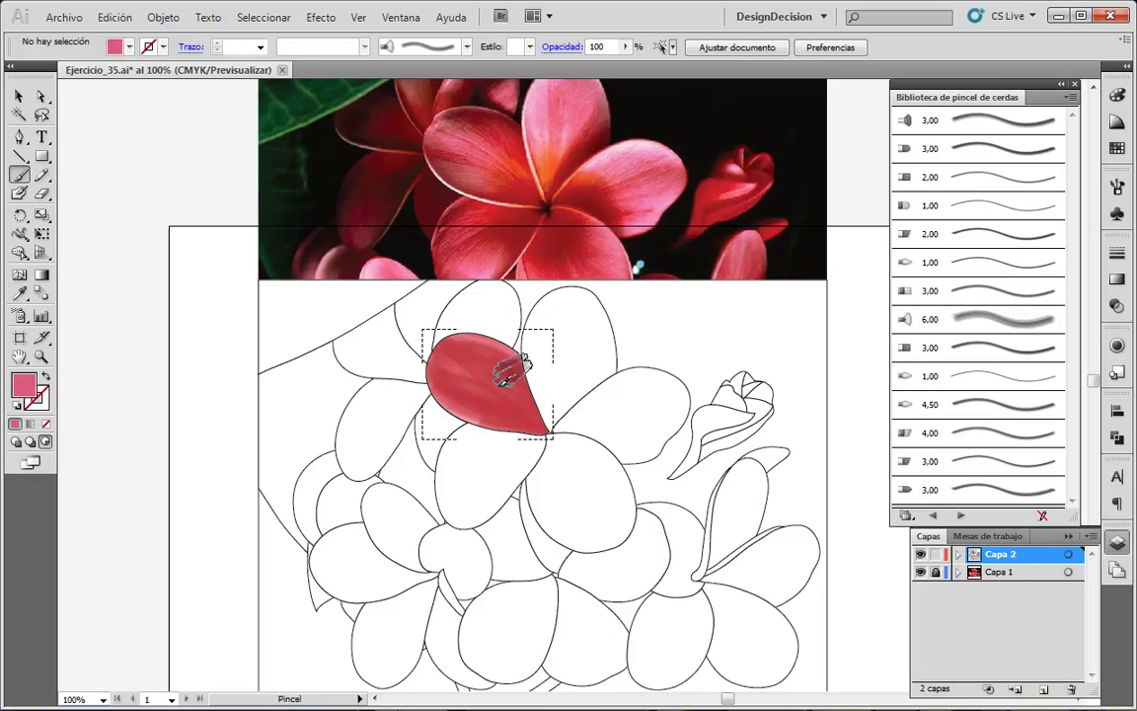
key("shift+x")
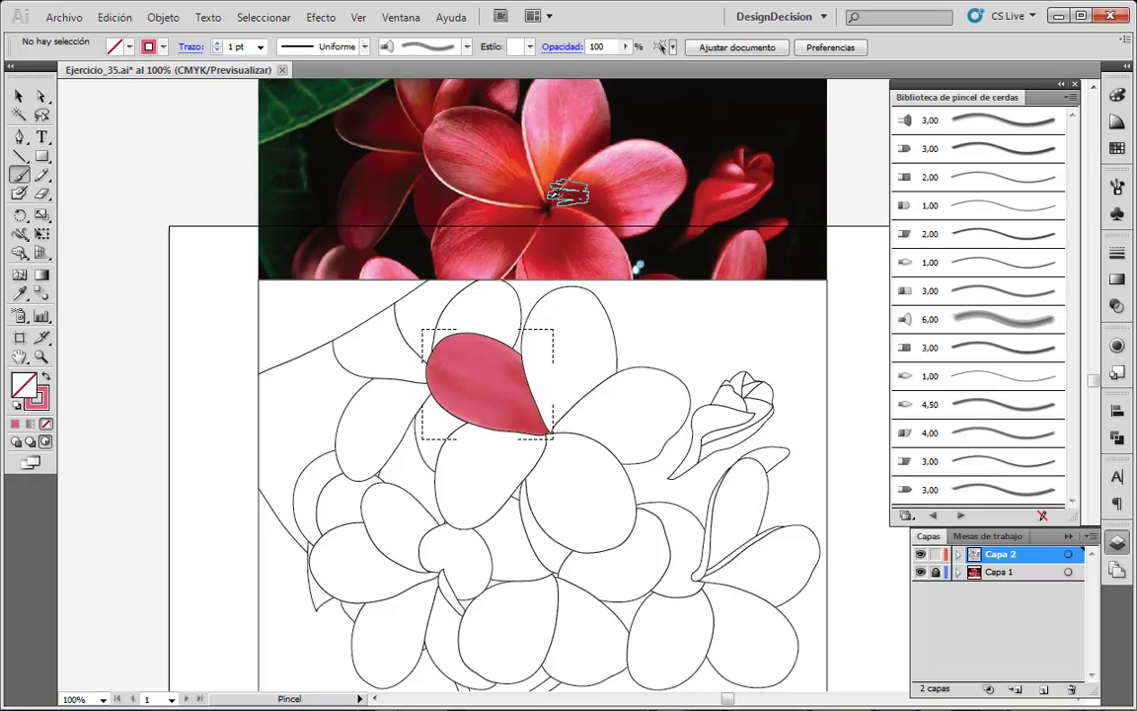
Sample orange-red from the flower centre as stroke colour and paint it near the petal's tip
left_click(19, 293)
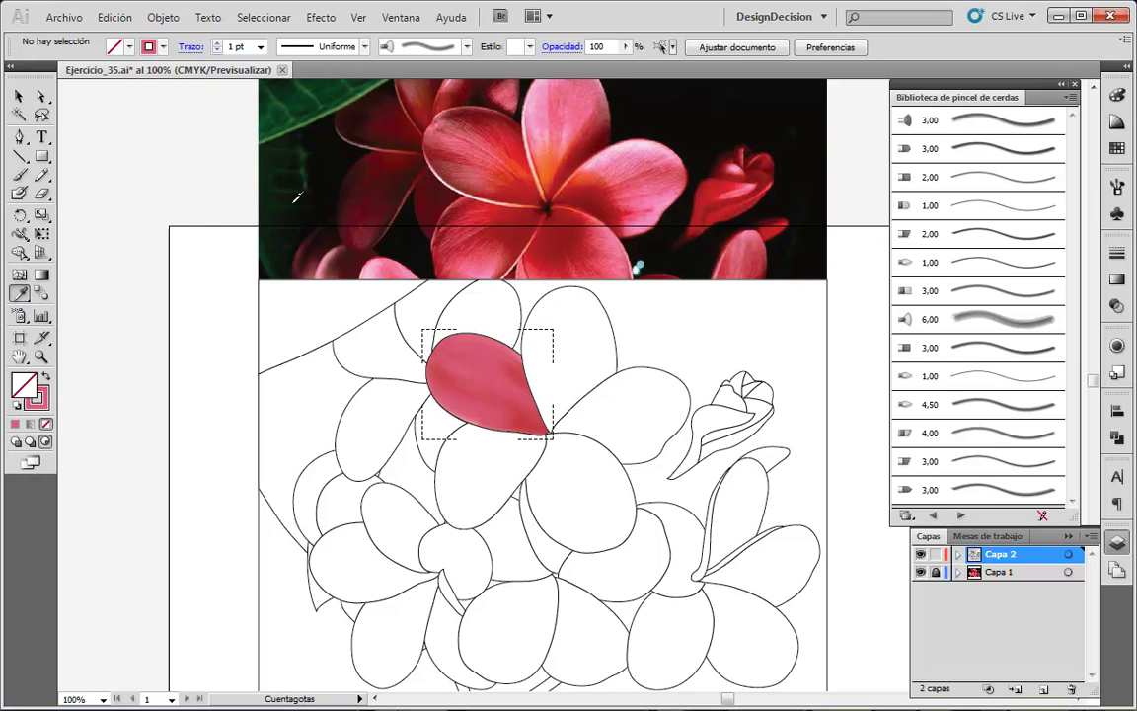
left_click(522, 167)
left_click(20, 175)
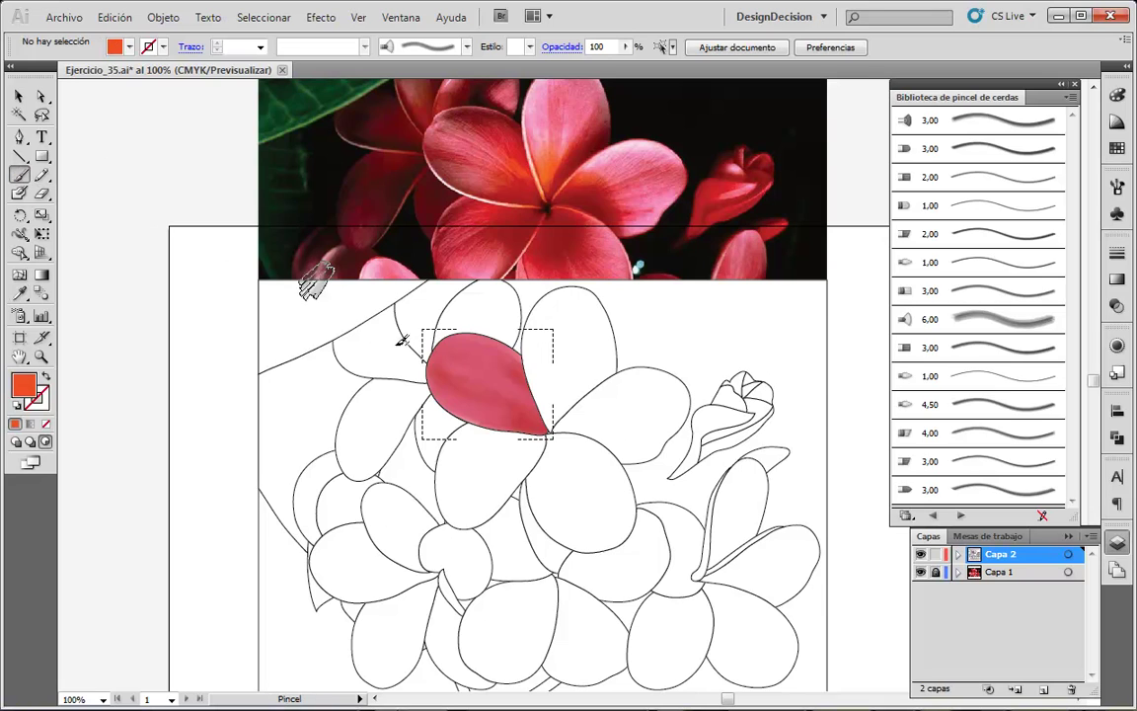
left_click_drag(482, 318, 439, 301)
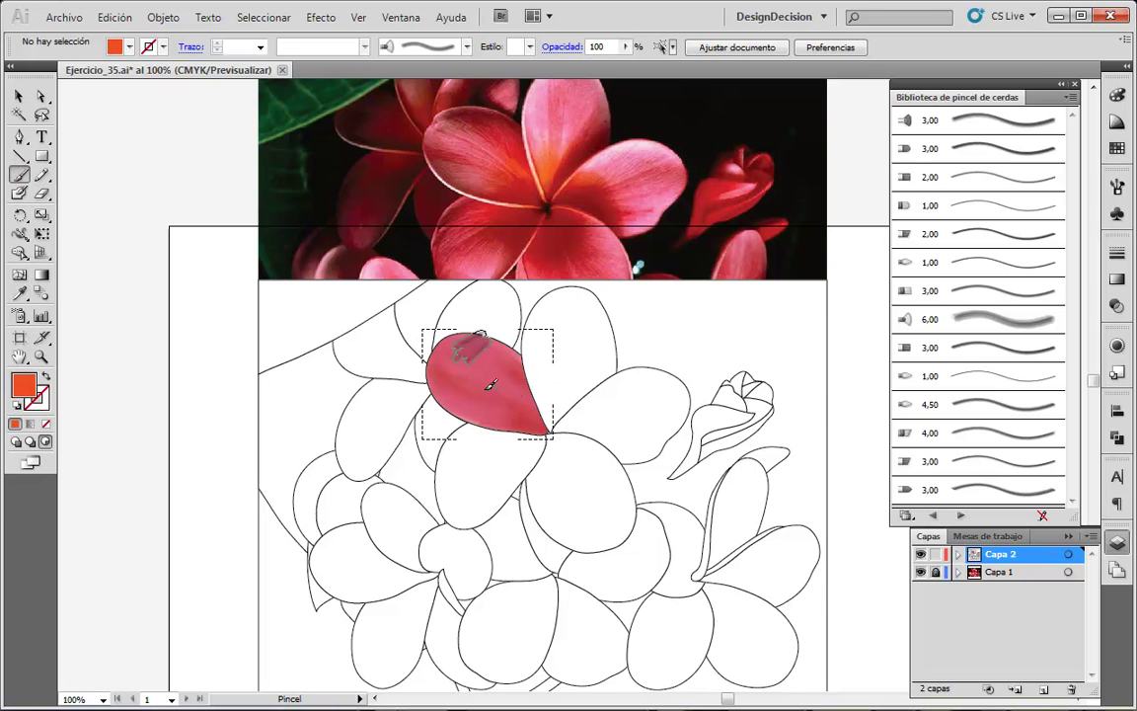
key("shift+x")
left_click_drag(533, 424, 489, 395)
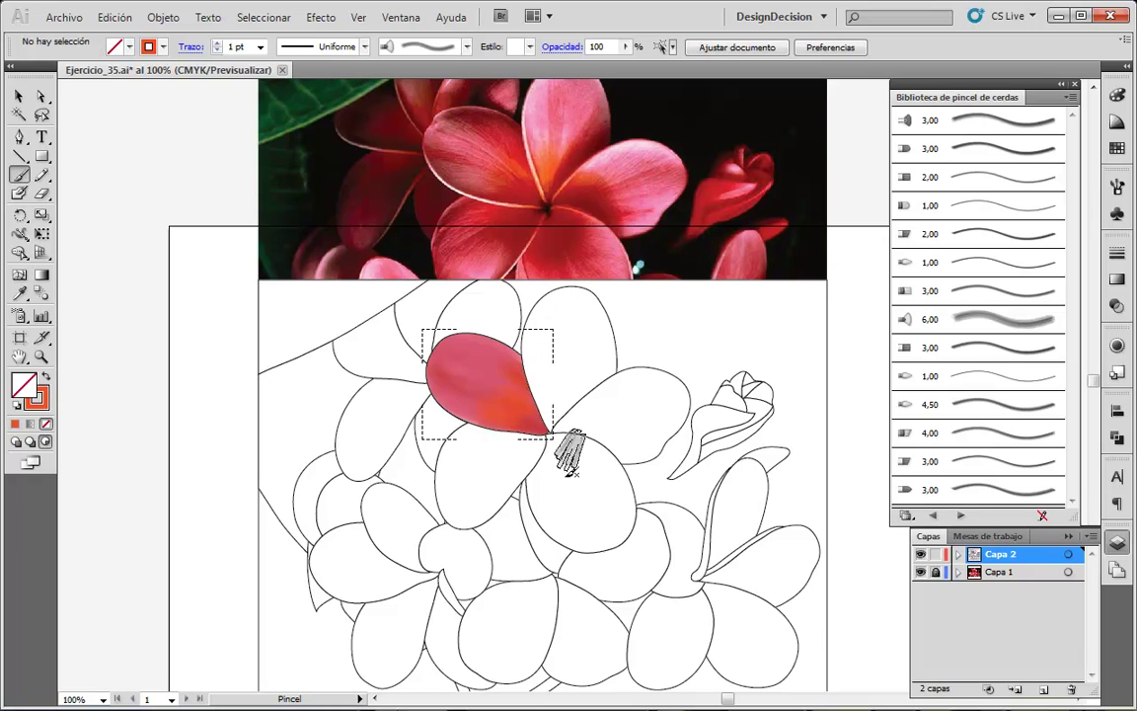
left_click_drag(528, 433, 499, 387)
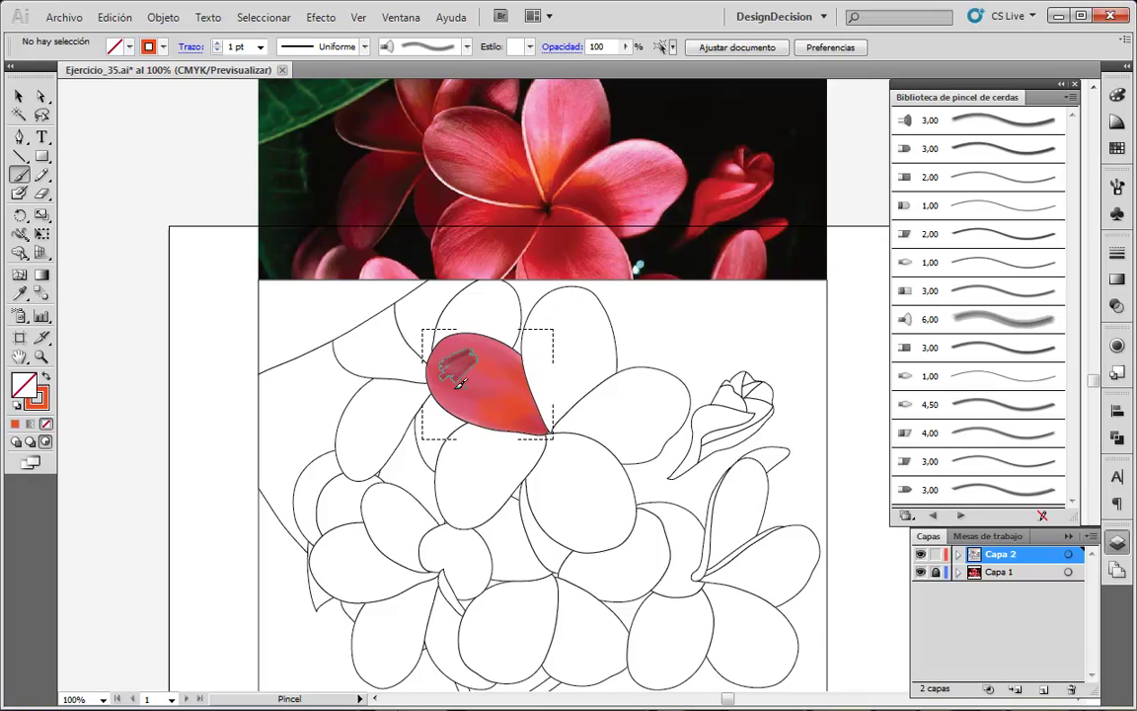
Add an orange streak with the 4,00 bristle brush, then paint lighter pink streaks sampled from the photo
left_click(983, 432)
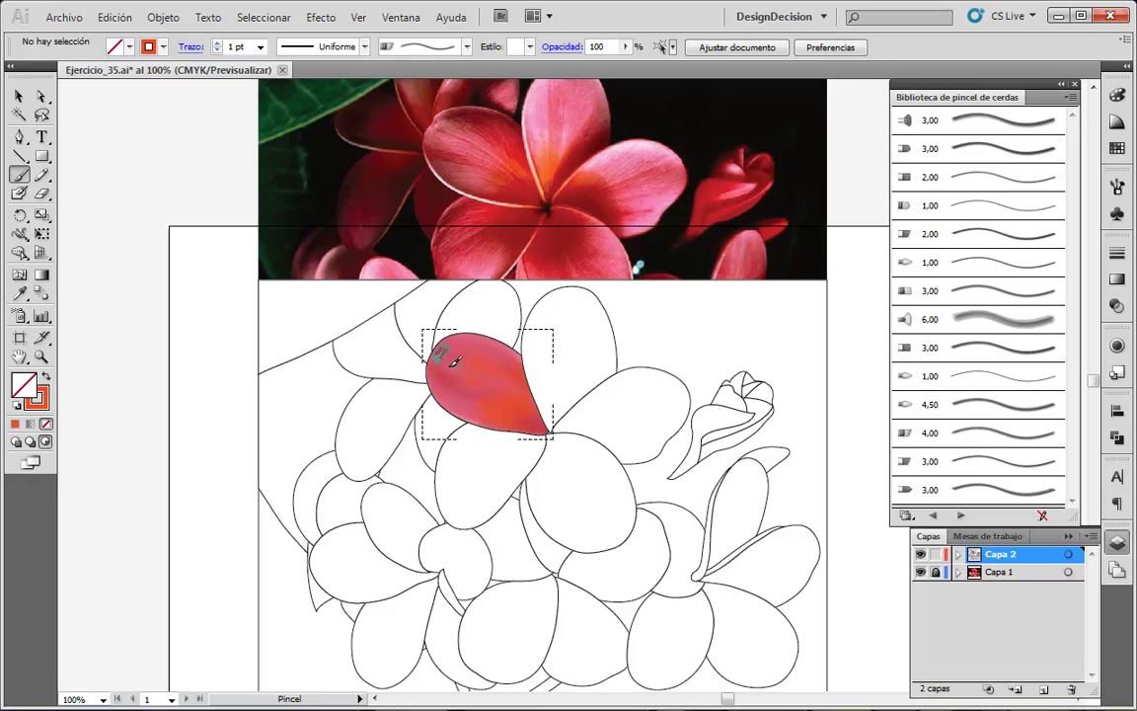
left_click_drag(518, 402, 456, 355)
left_click(19, 292)
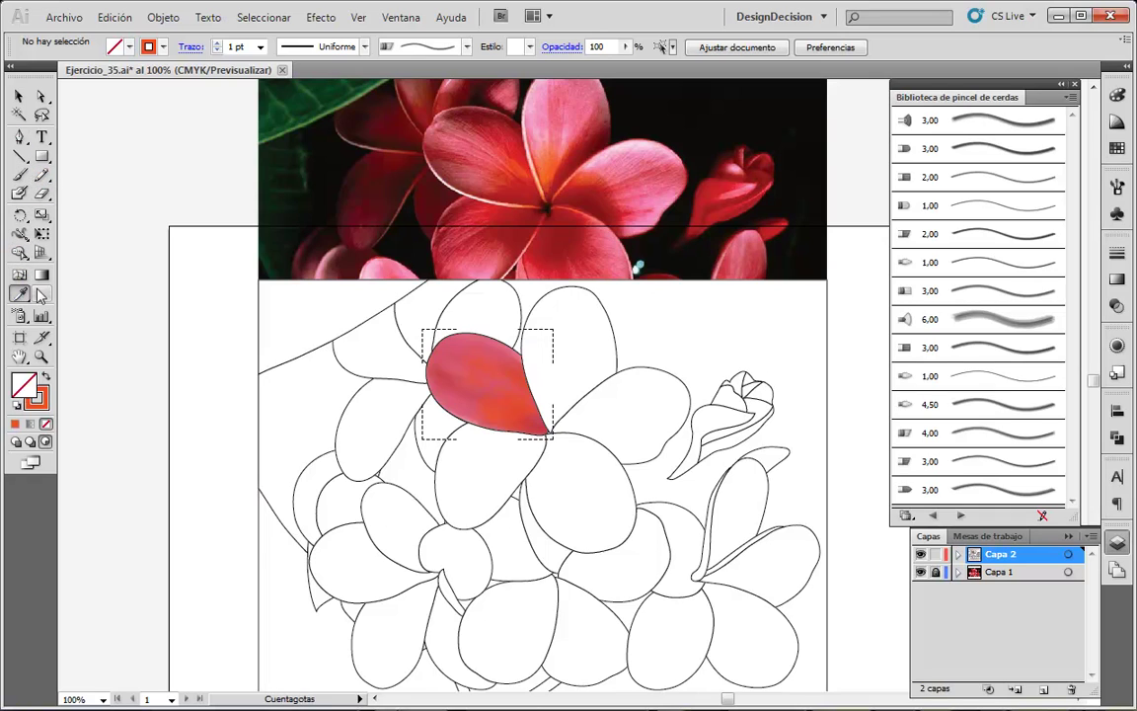
left_click(442, 118)
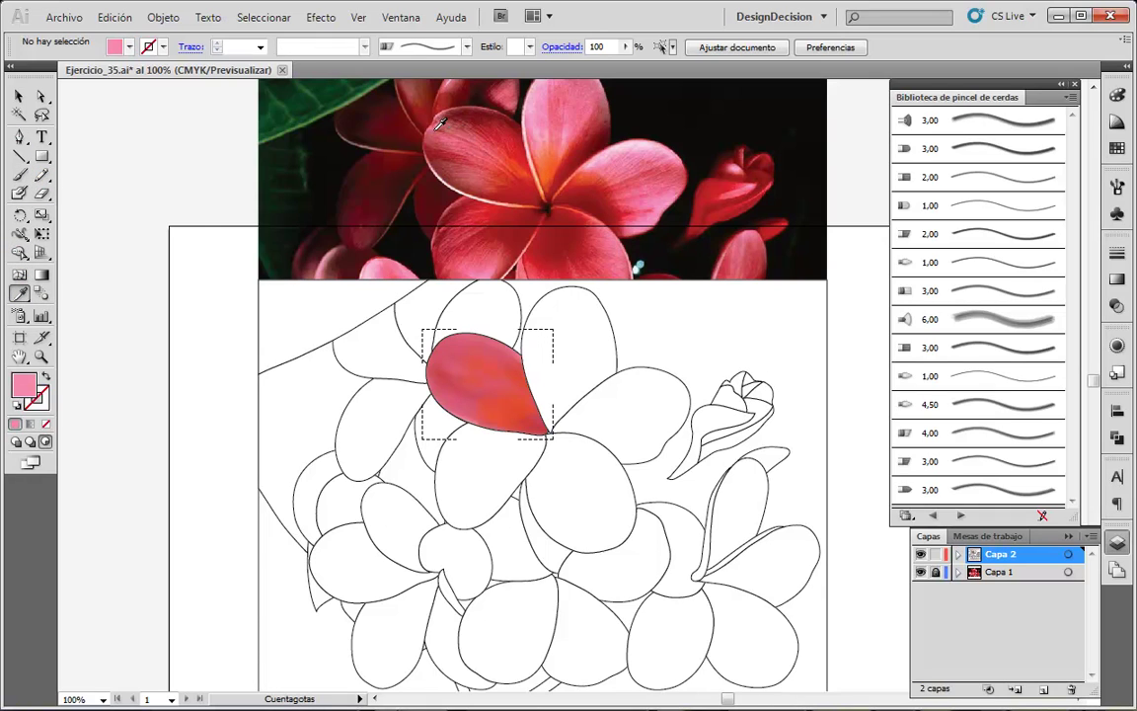
left_click(19, 175)
key("shift+x")
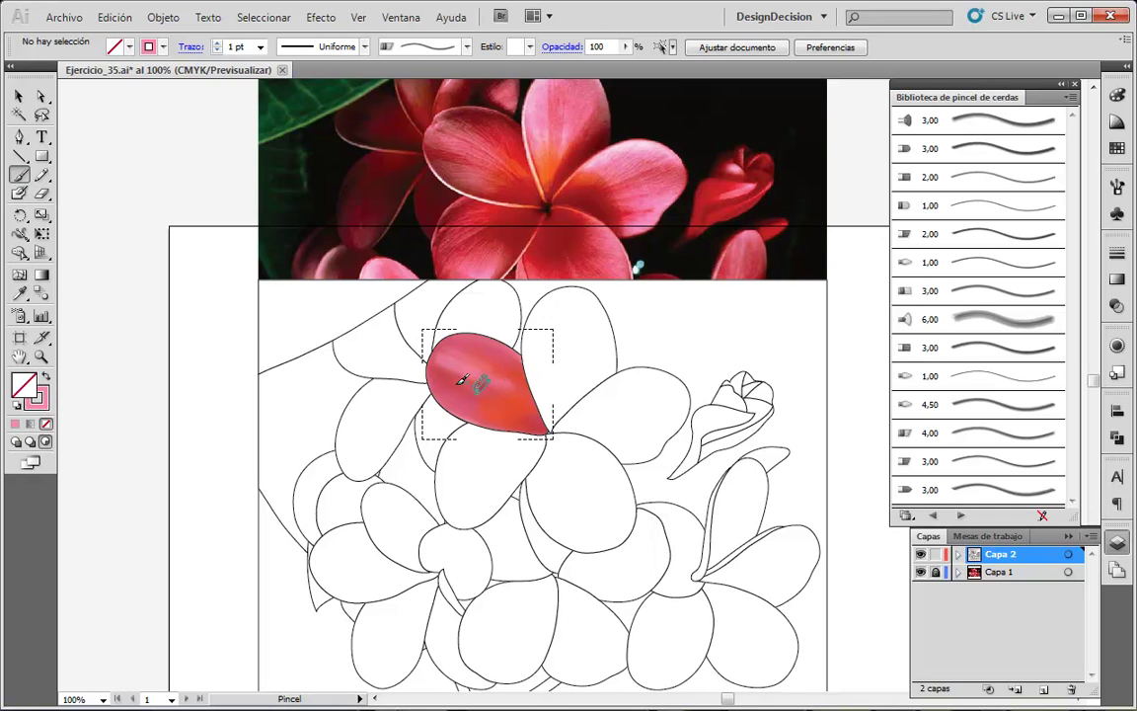
mouse_move(435, 351)
left_mouse_down()
mouse_move(478, 396)
mouse_move(425, 355)
left_mouse_up()
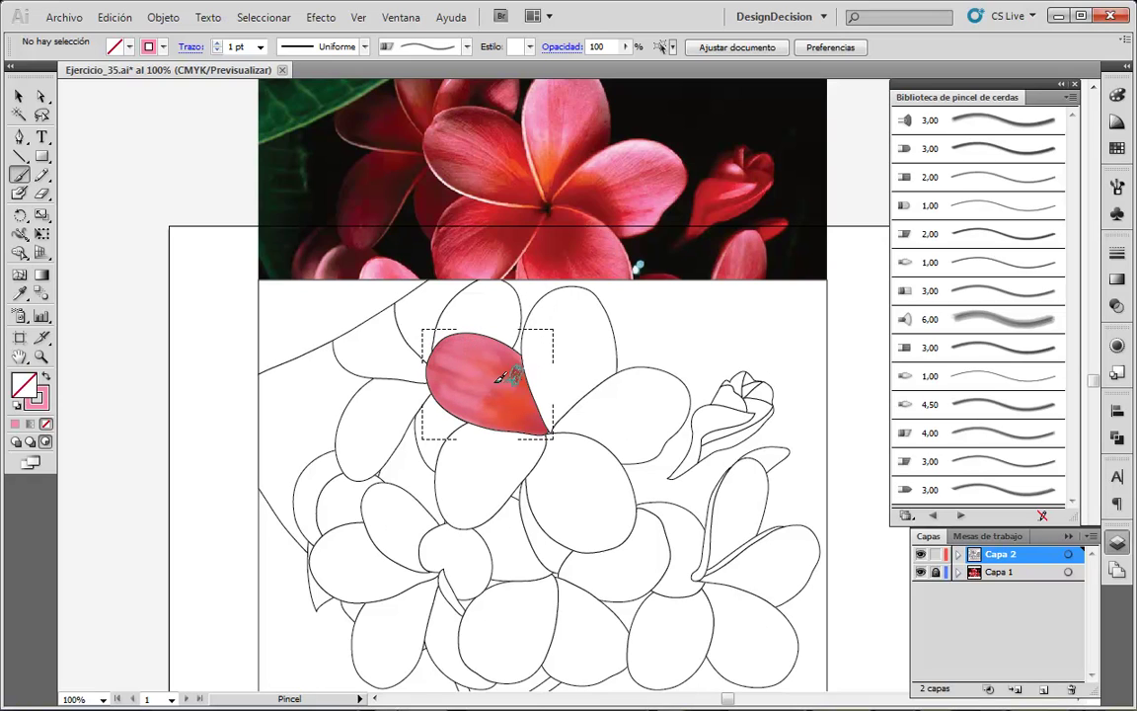
left_click_drag(509, 371, 457, 400)
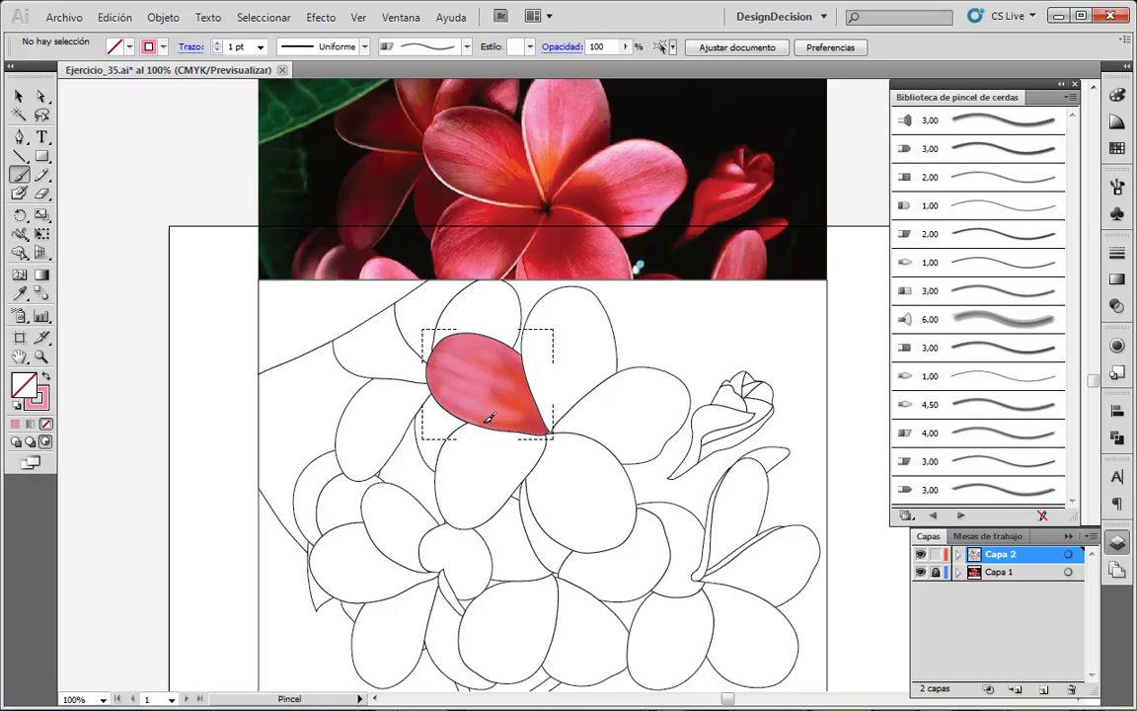
left_click_drag(439, 387, 463, 407)
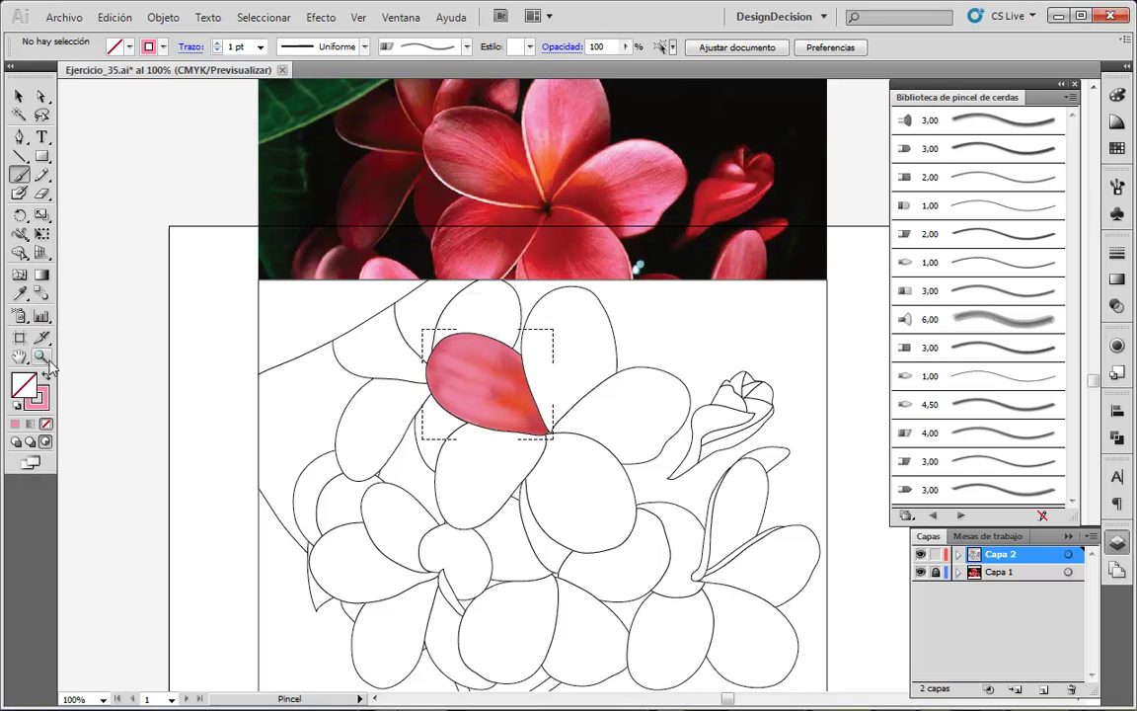
Set the stroke to white, paint highlight streaks from the tip and trace the petal's upper edge
left_click(149, 46)
left_click(31, 64)
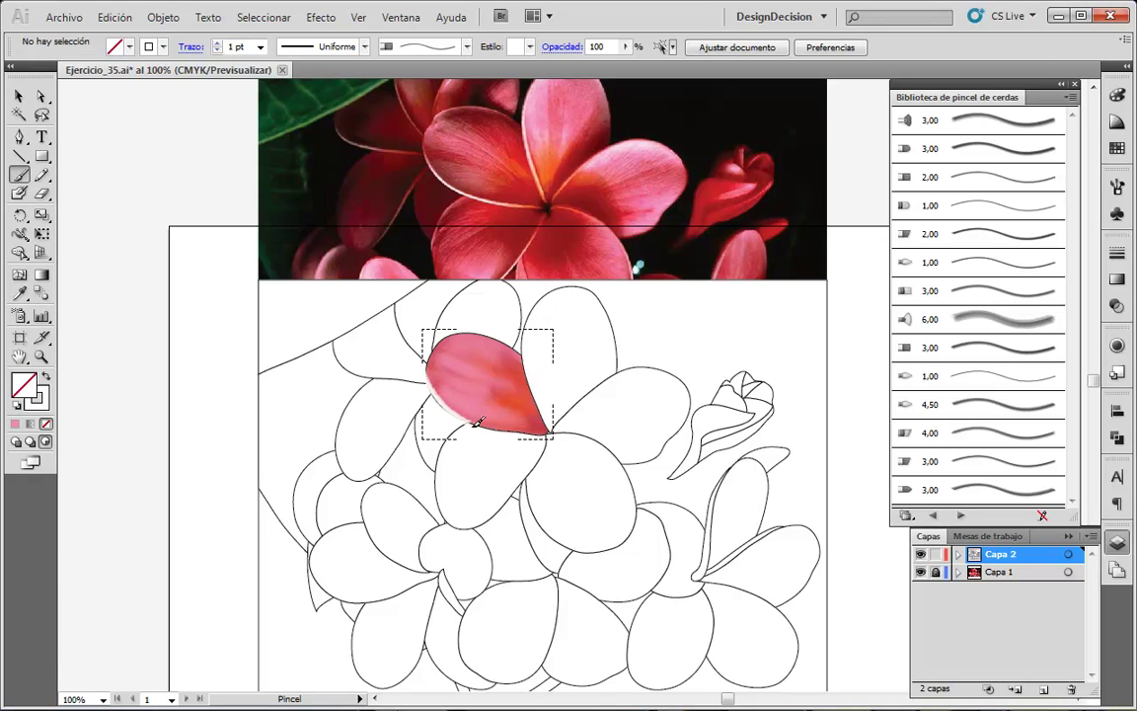
left_click_drag(534, 429, 433, 378)
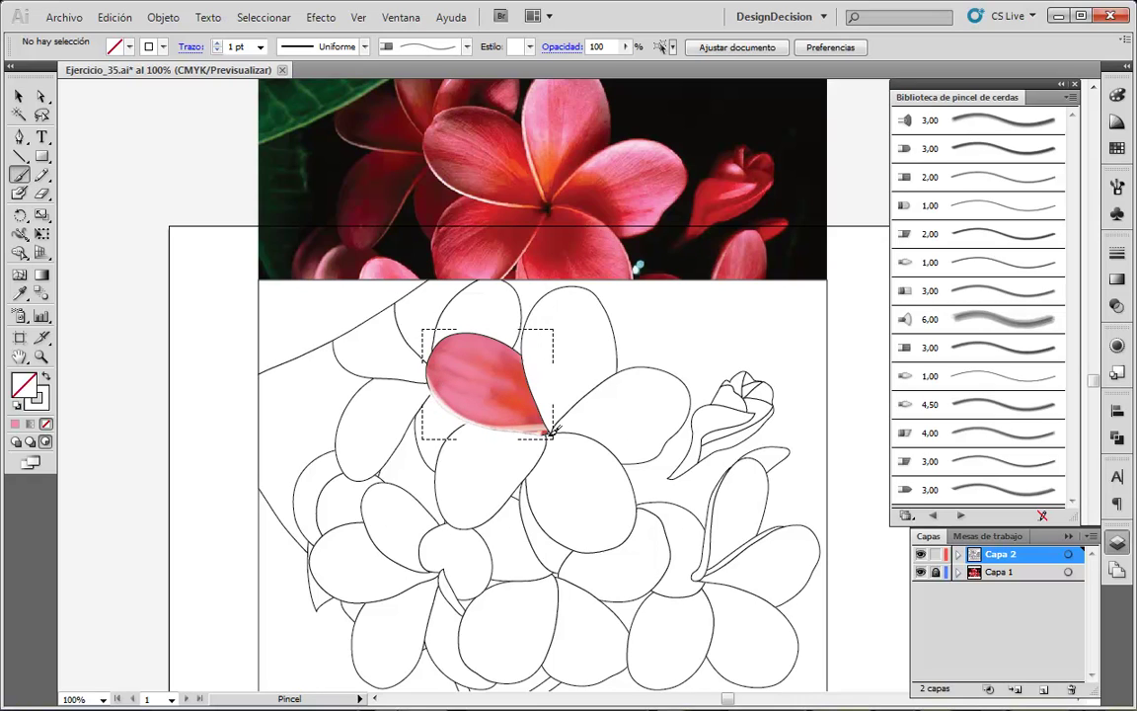
left_click_drag(553, 431, 511, 421)
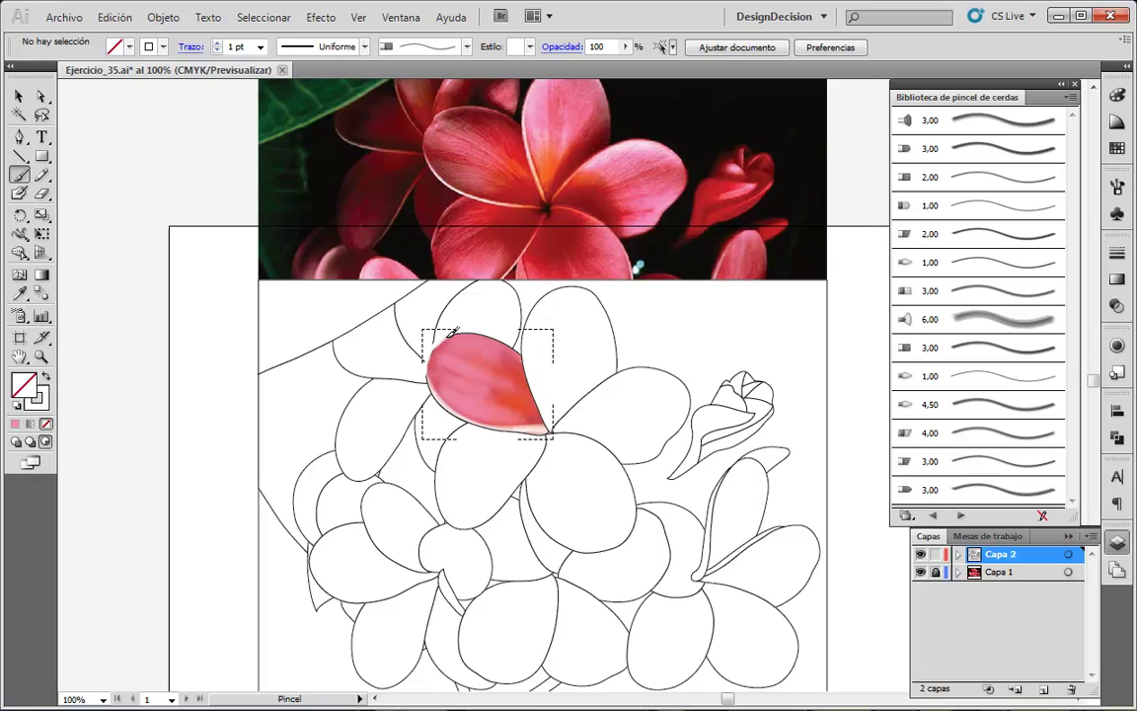
left_click_drag(531, 353, 428, 338)
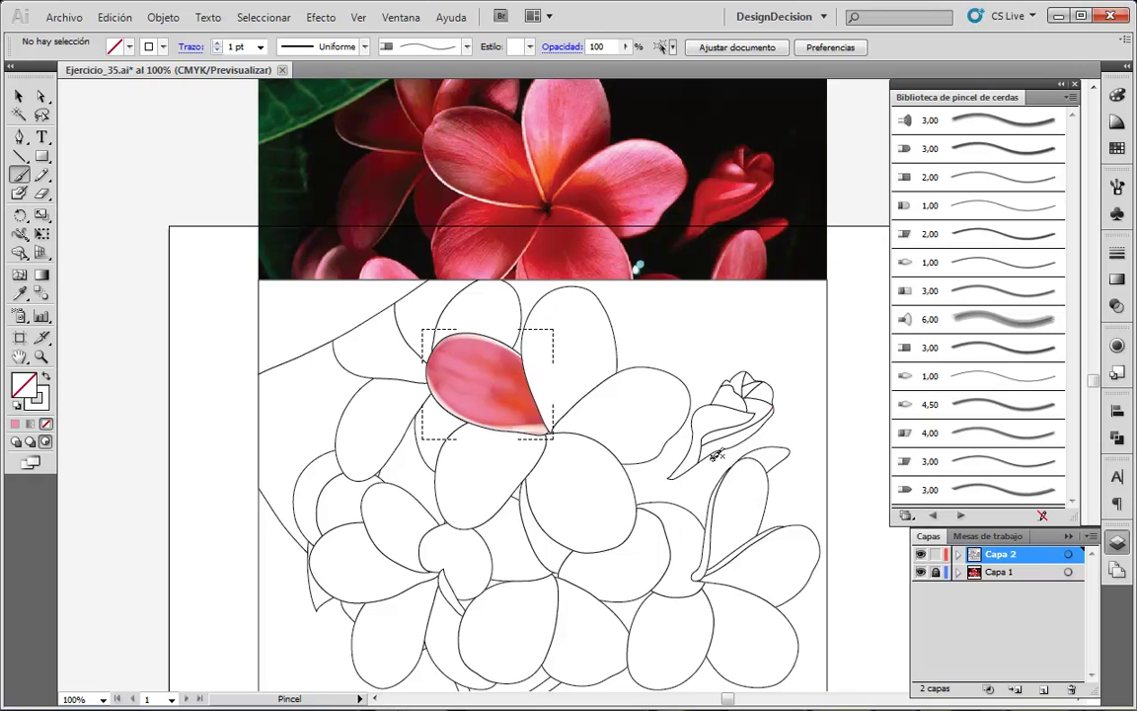
key("ctrl+y")
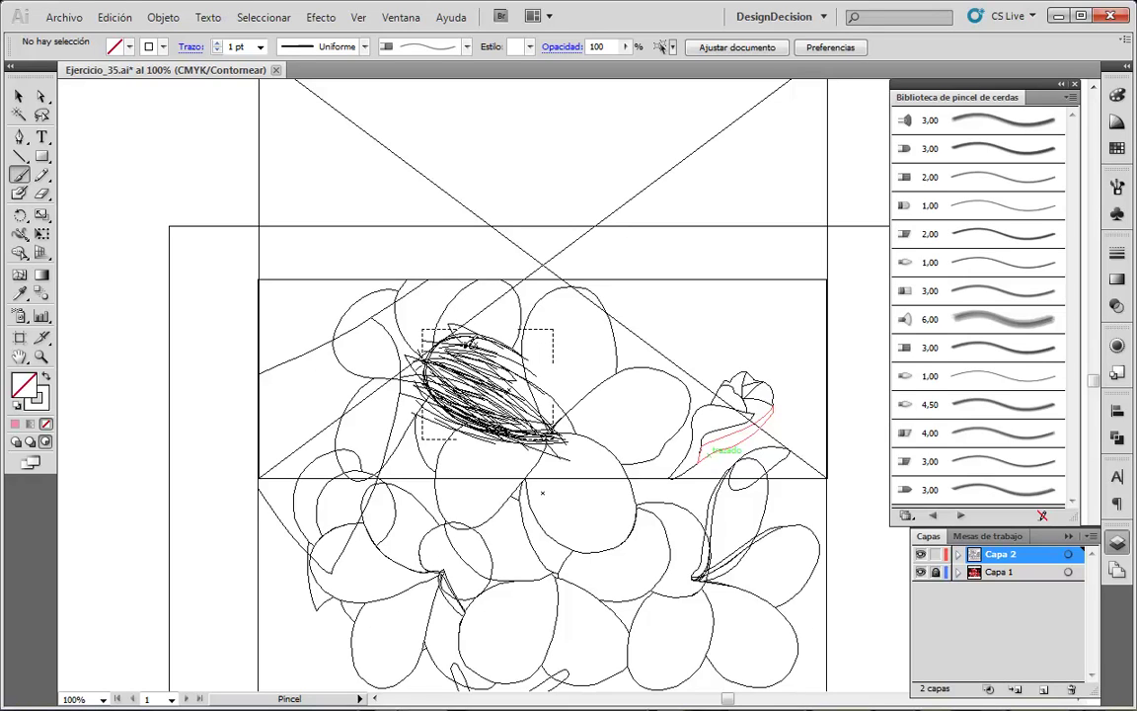
key("ctrl+y")
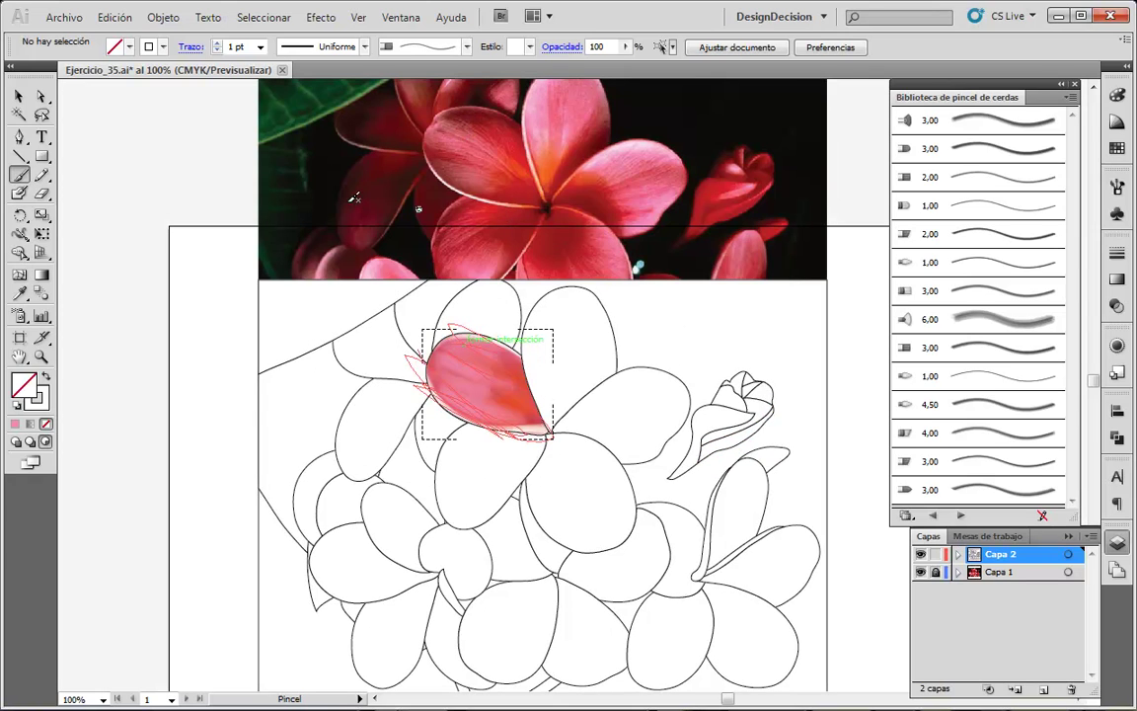
Sample a dark red from the photo as stroke colour and paint veins toward the petal's base
left_click(27, 294)
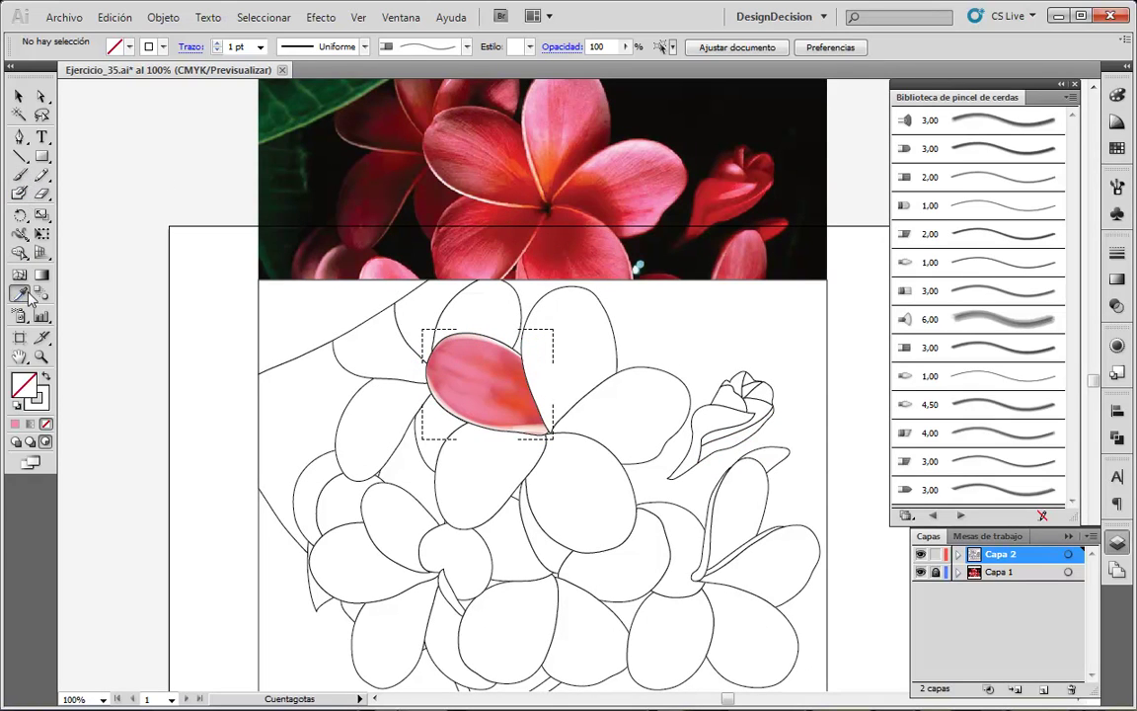
left_click(478, 178)
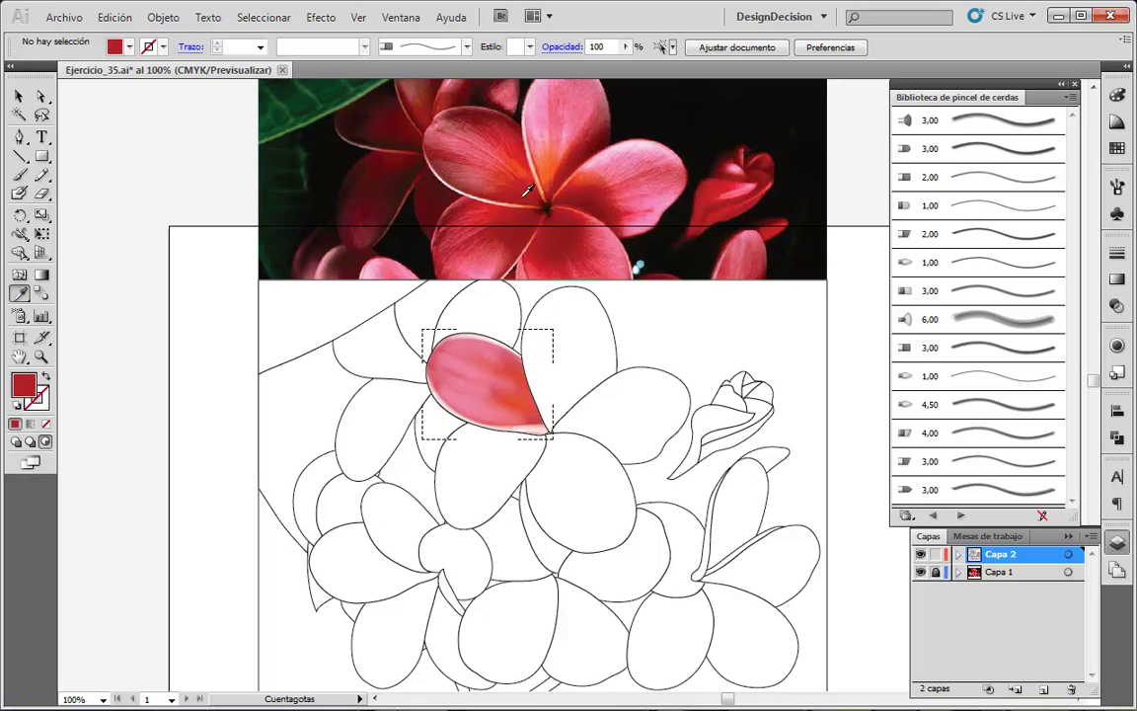
left_click(18, 175)
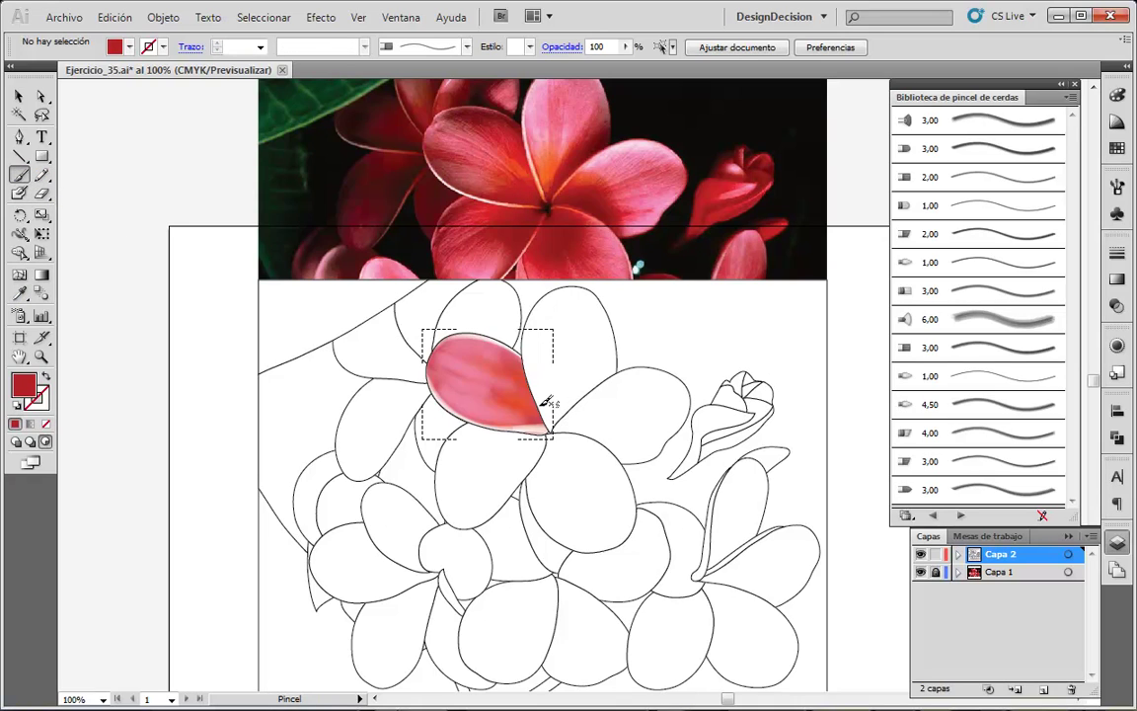
key("shift+x")
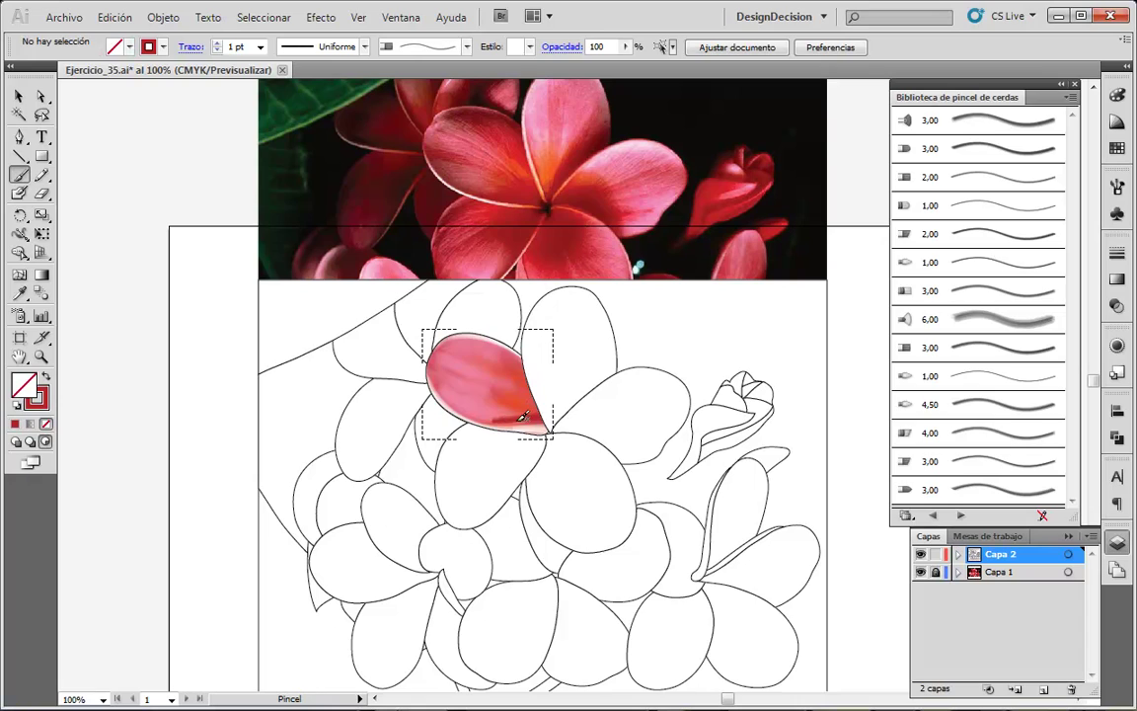
left_click_drag(488, 385, 538, 419)
left_click_drag(479, 394, 534, 423)
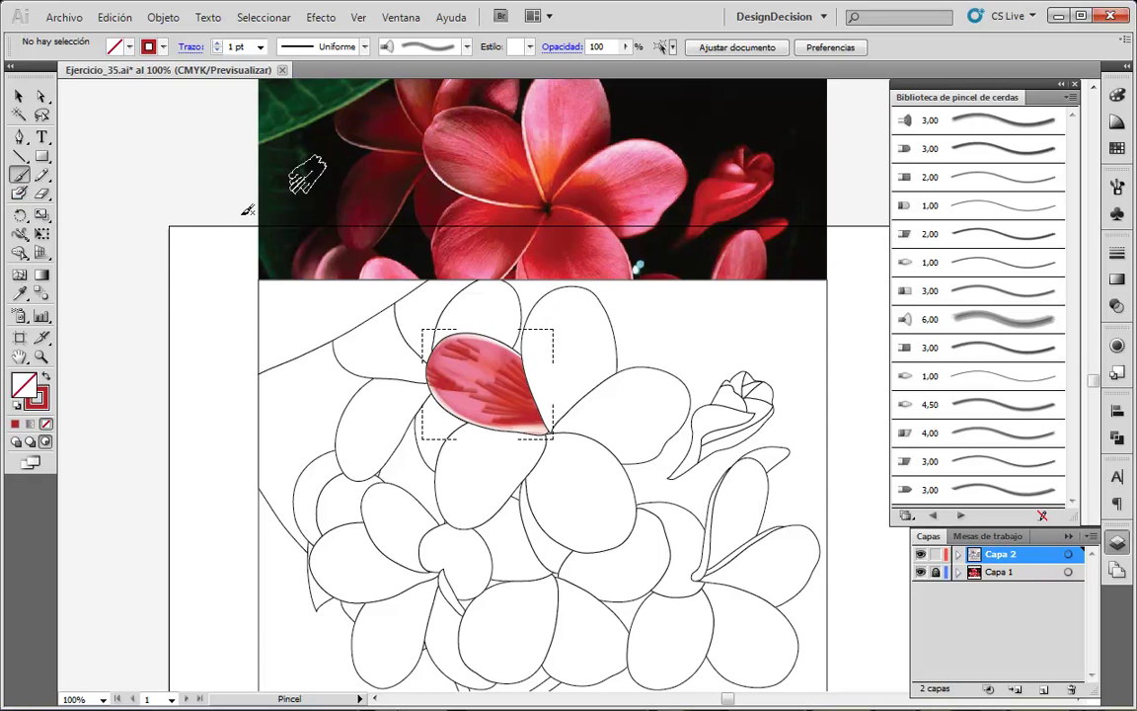
Sample a pink from the photo as stroke colour and paint streaks up through the petal
left_click(20, 294)
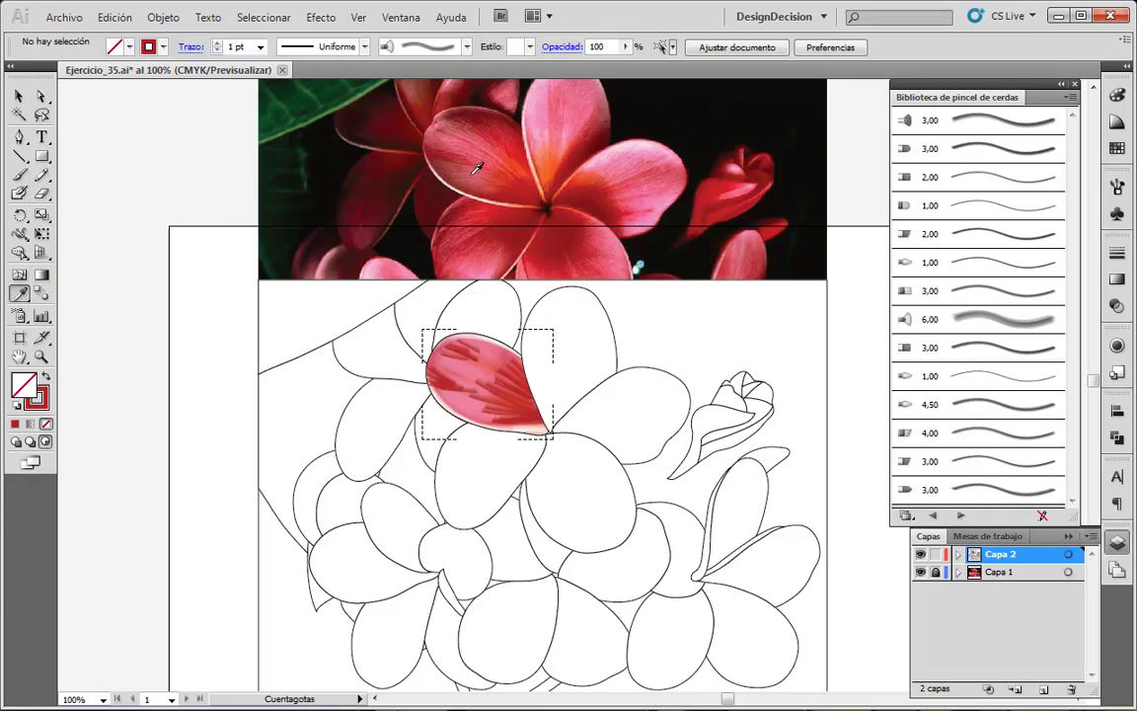
left_click(447, 129)
left_click(20, 175)
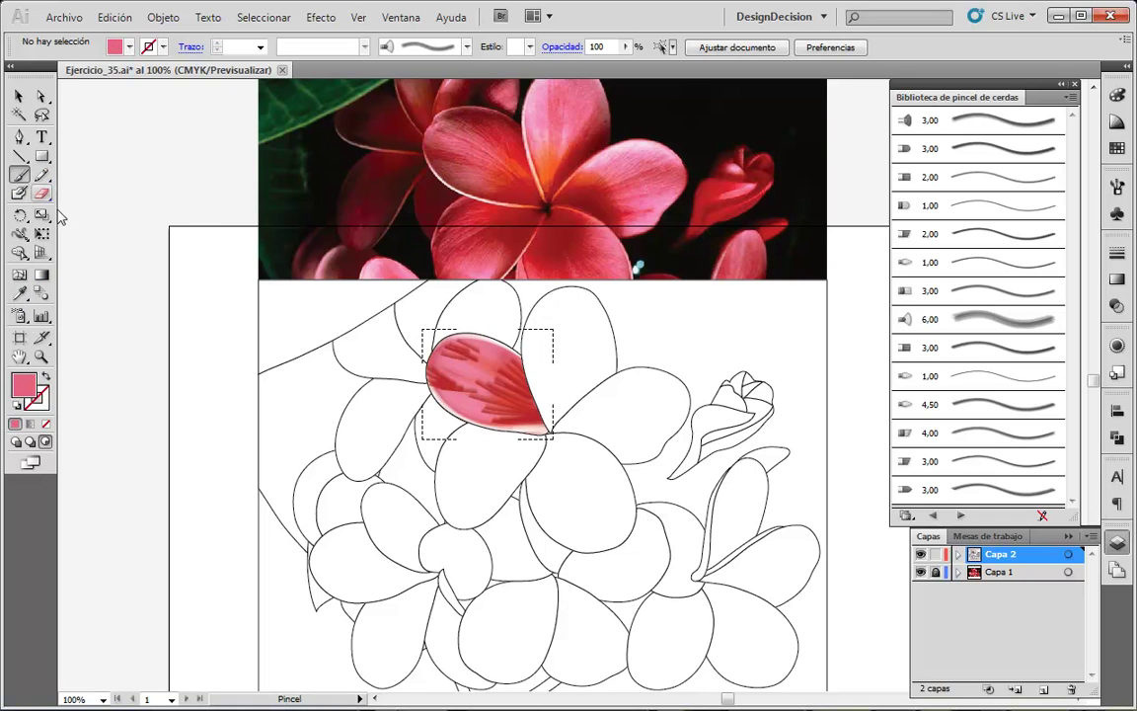
key("shift+x")
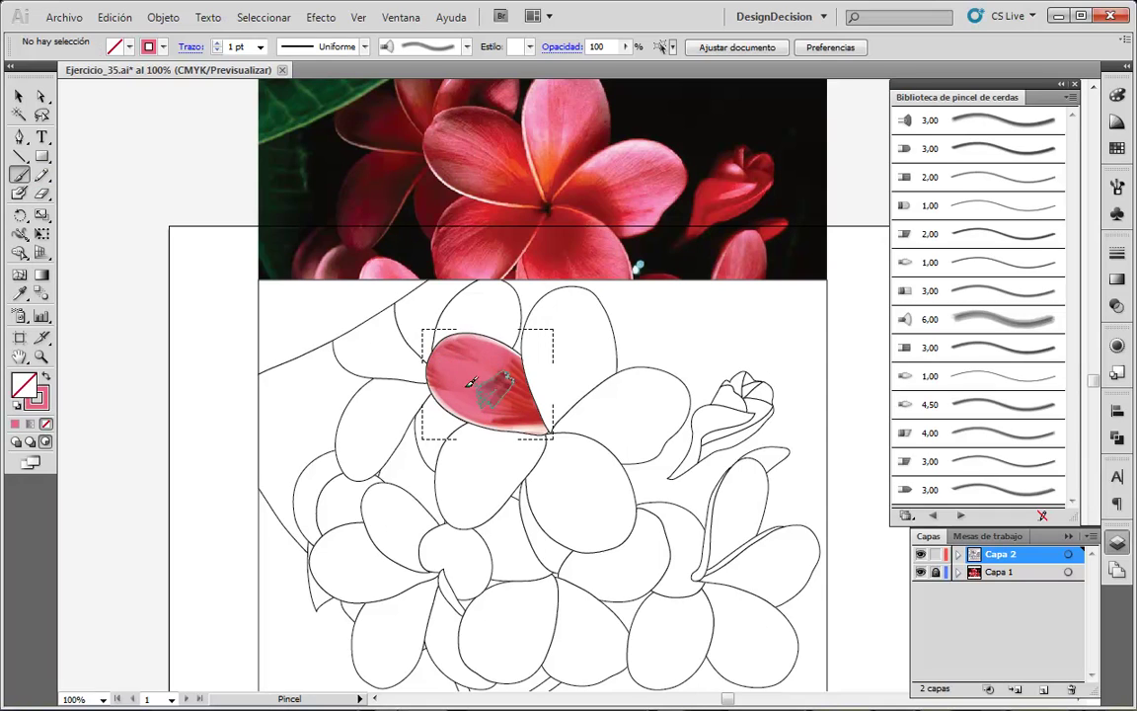
mouse_move(529, 345)
left_mouse_down()
mouse_move(542, 383)
mouse_move(470, 419)
left_mouse_up()
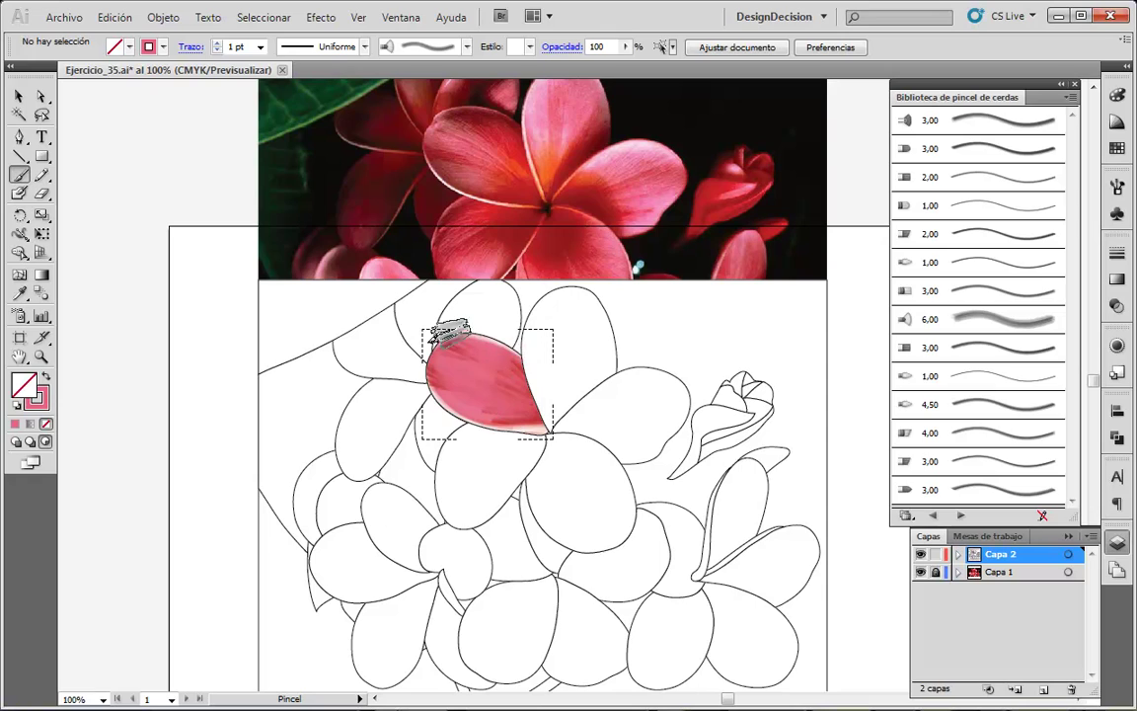
left_click_drag(471, 419, 481, 326)
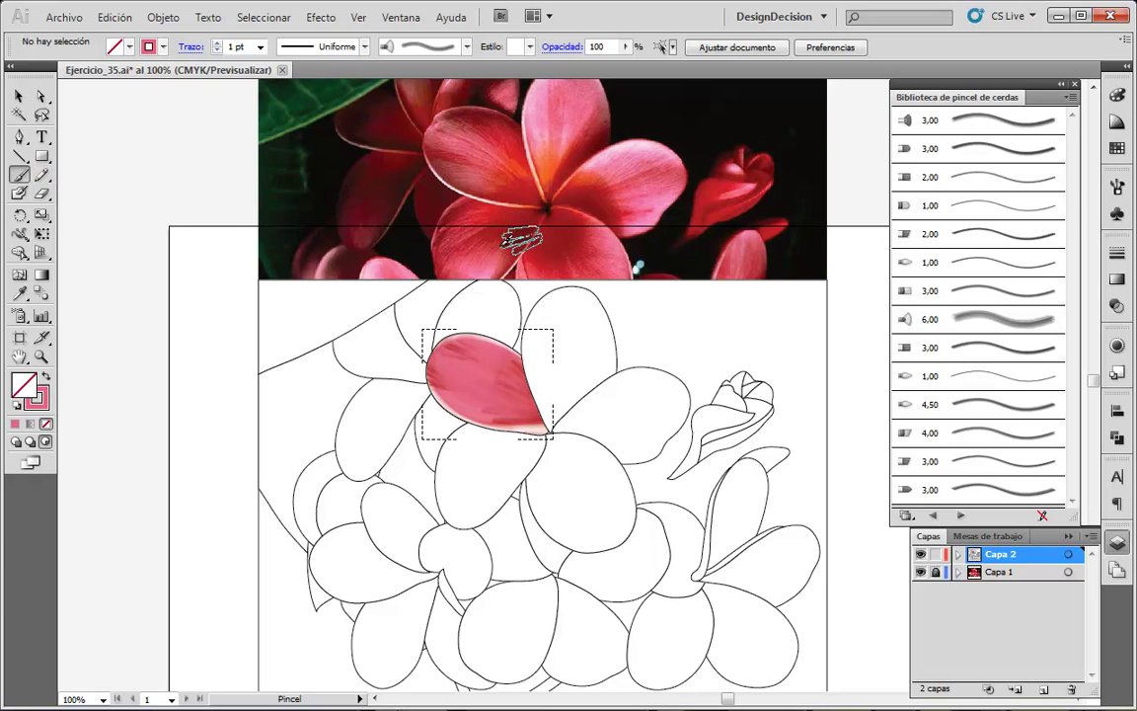
Sample red-orange, choose another bristle brush with no fill, and paint streaks into the petal's centre
left_click(19, 293)
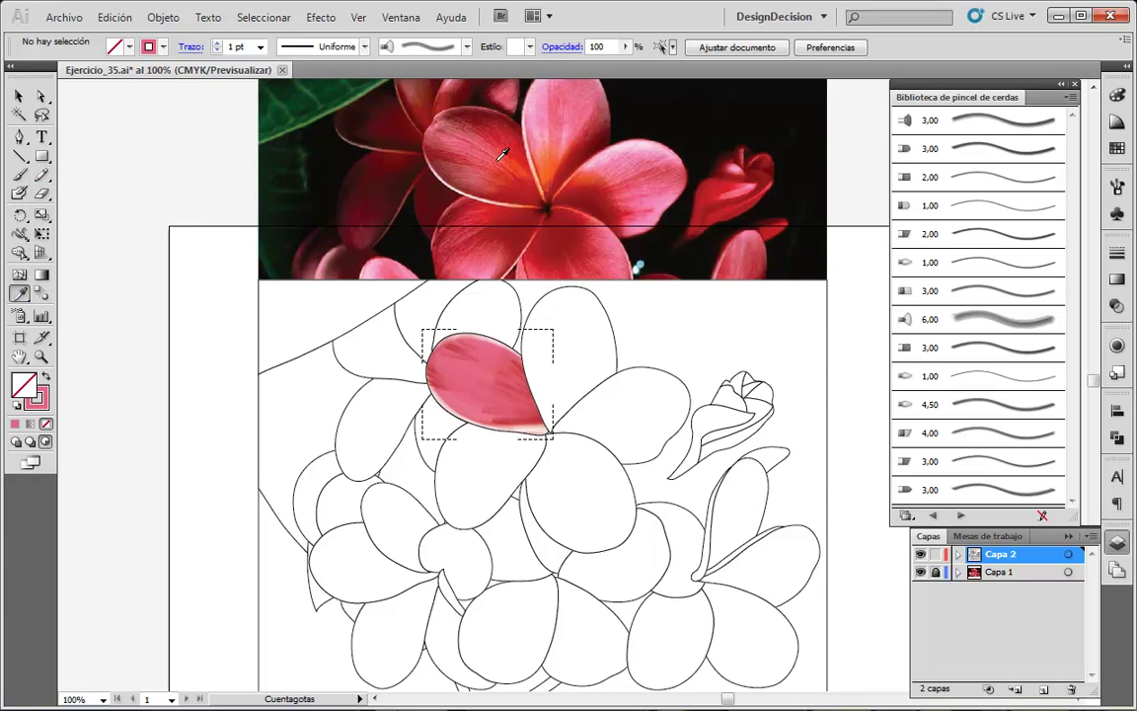
left_click(537, 168)
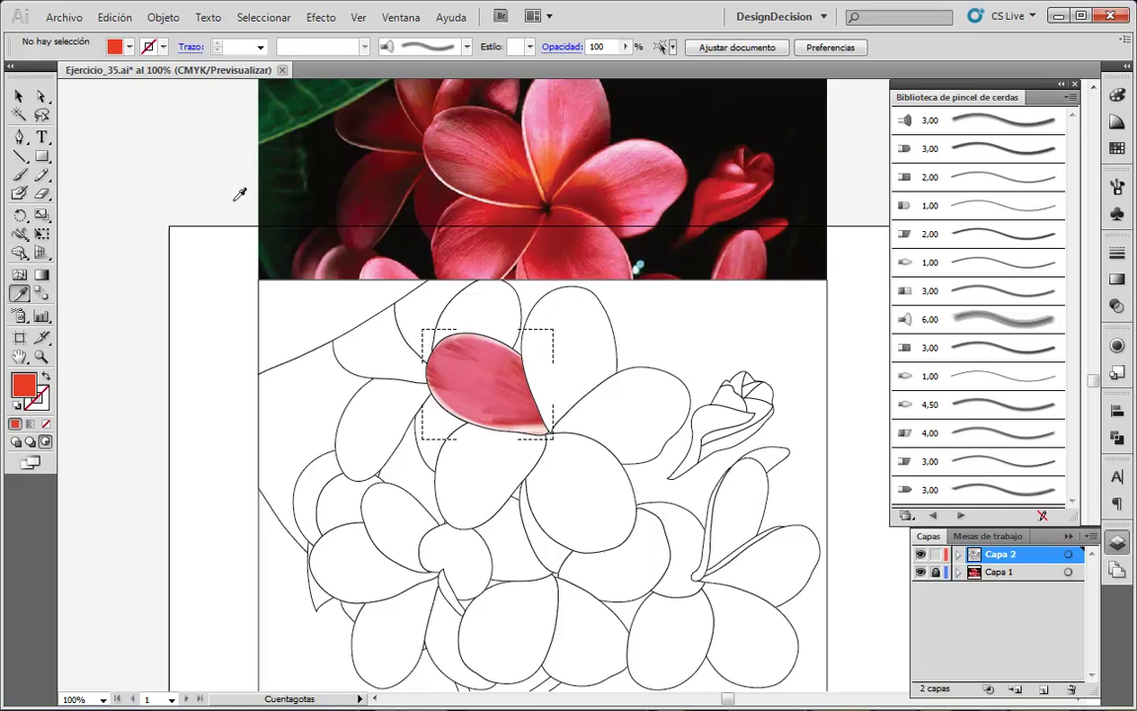
left_click(19, 175)
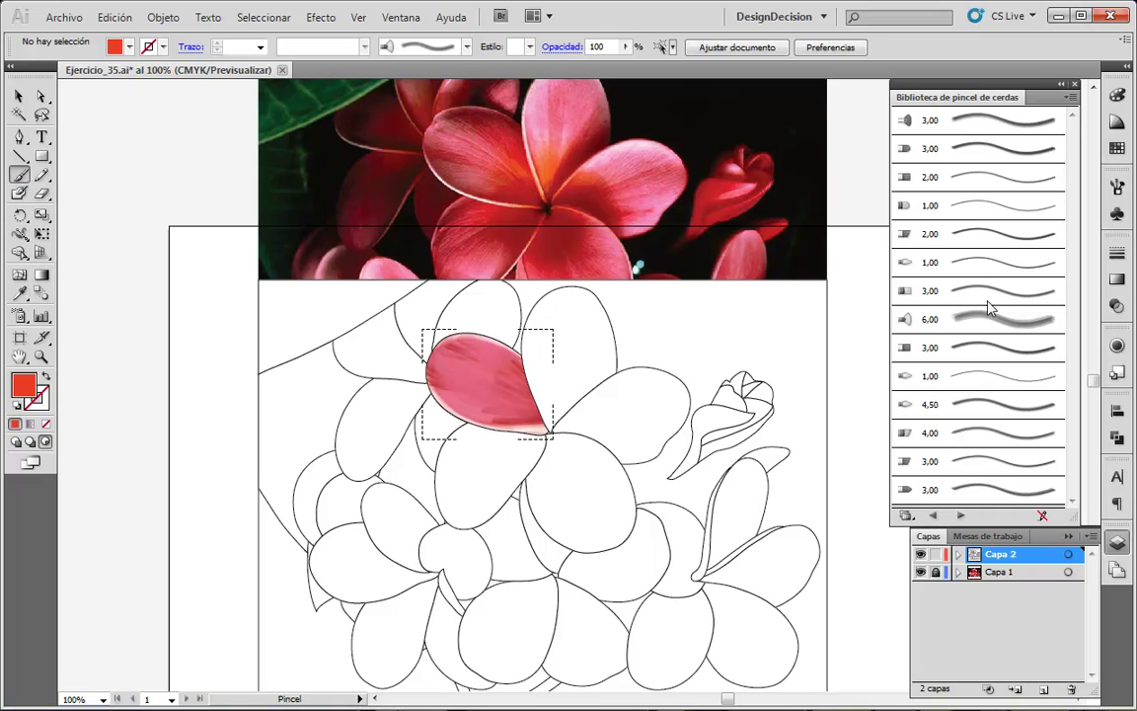
left_click(989, 413)
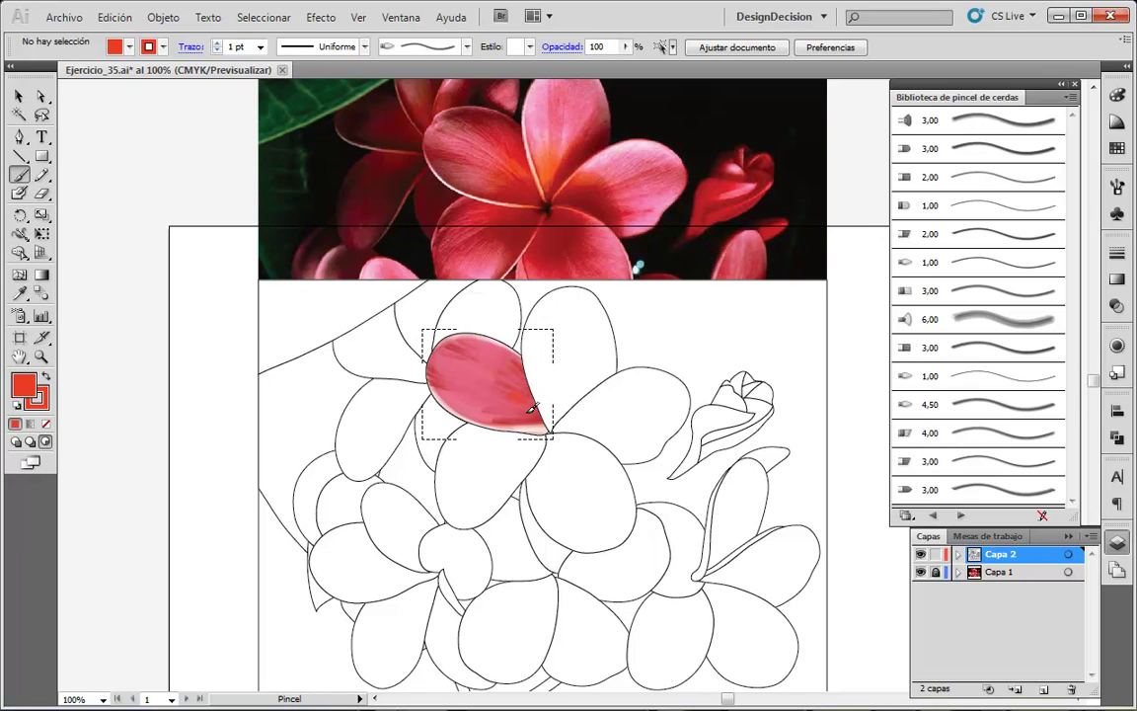
key("slash")
mouse_move(468, 374)
left_mouse_down()
mouse_move(456, 357)
mouse_move(464, 344)
left_mouse_up()
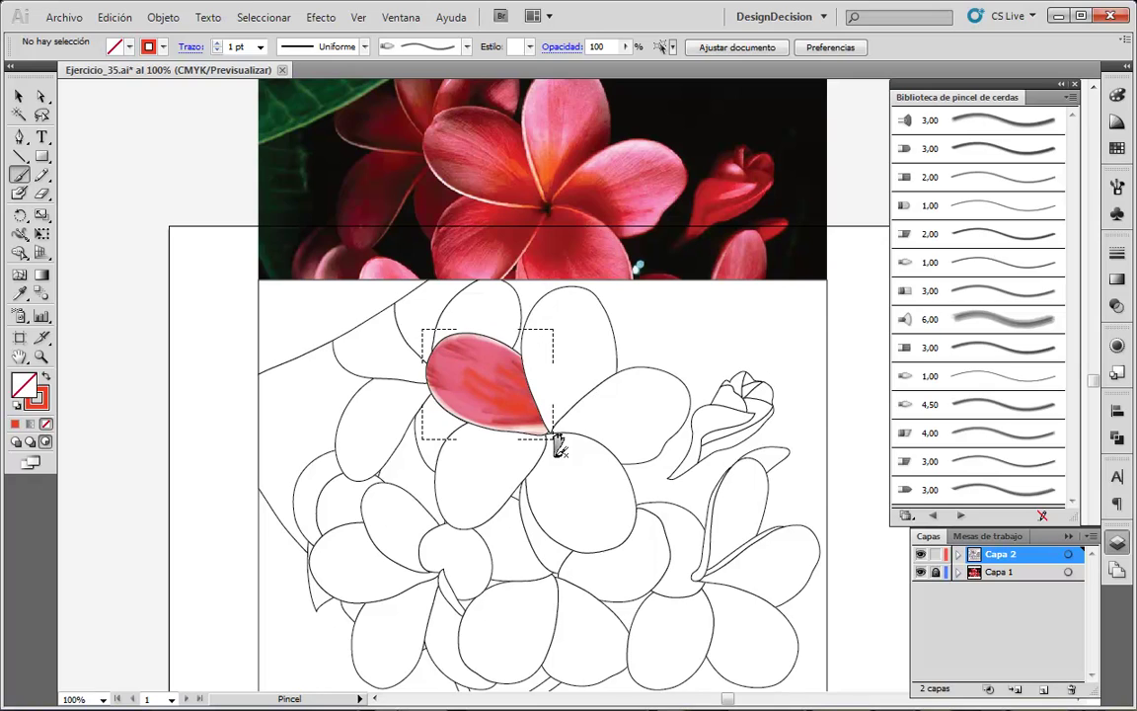
left_click(19, 96)
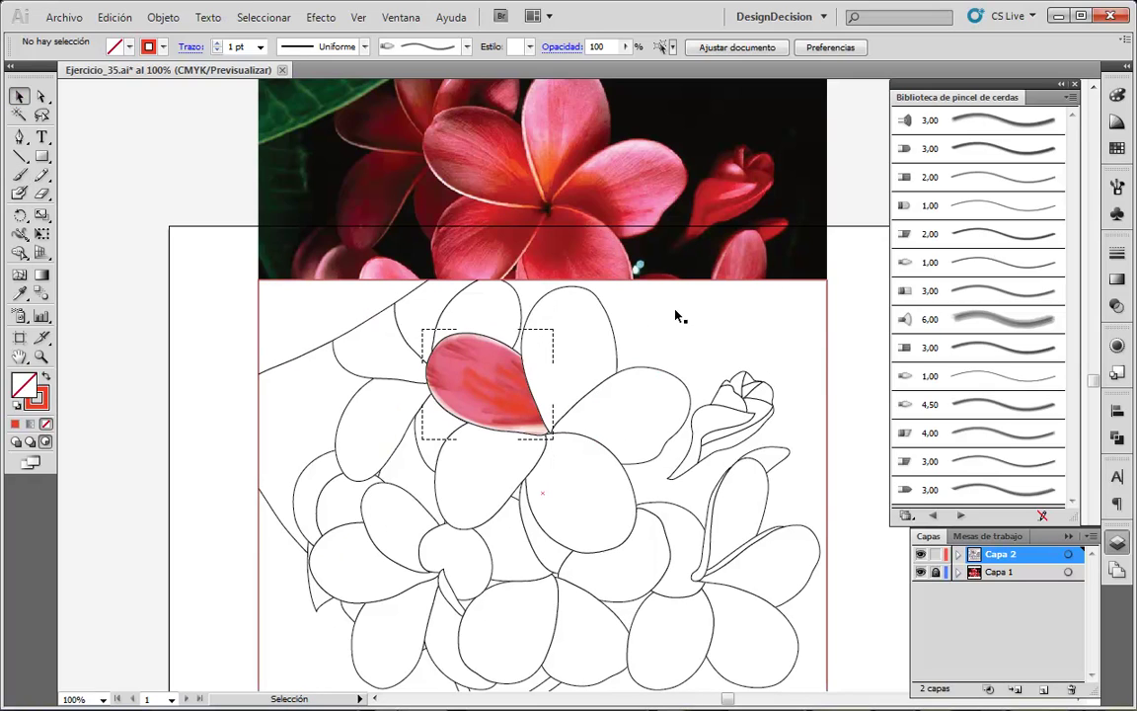